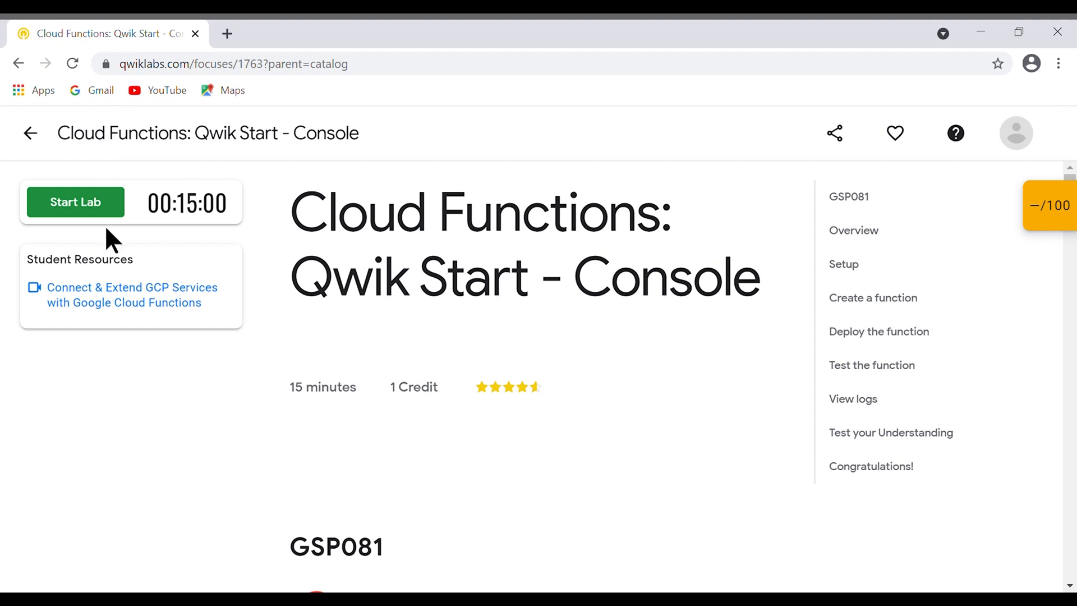
Start the Cloud Functions: Qwik Start - Console lab and pass the reCAPTCHA check by selecting all images with traffic lights
click(106, 209)
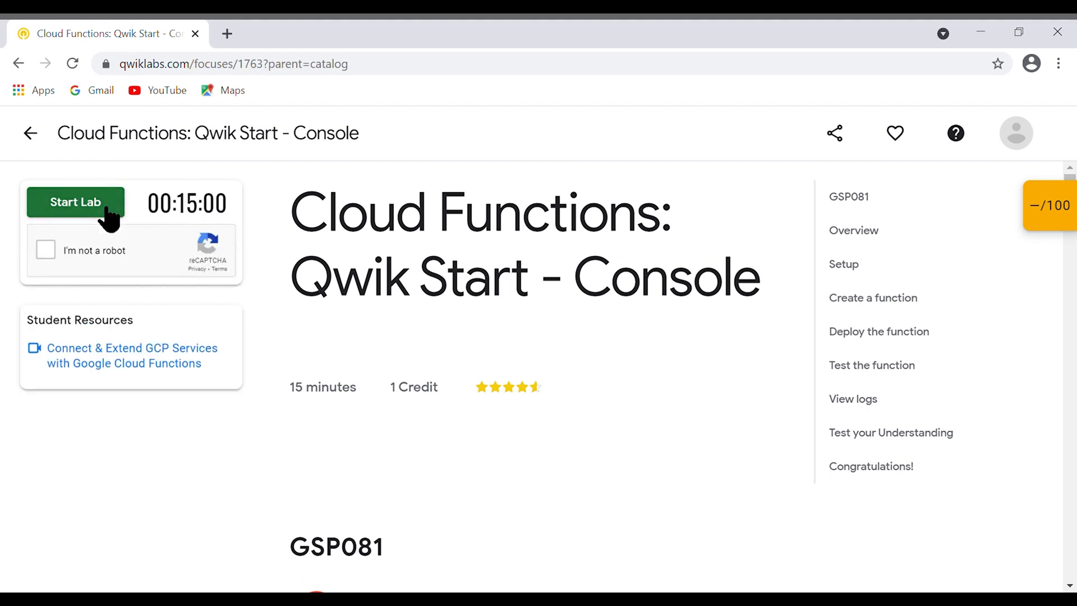
click(57, 245)
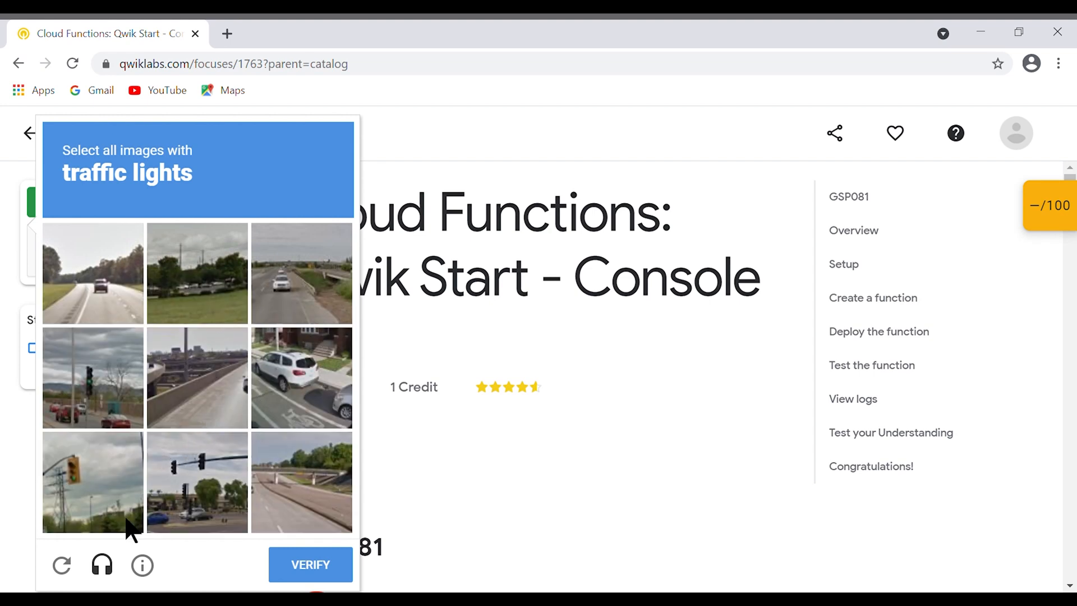
click(169, 500)
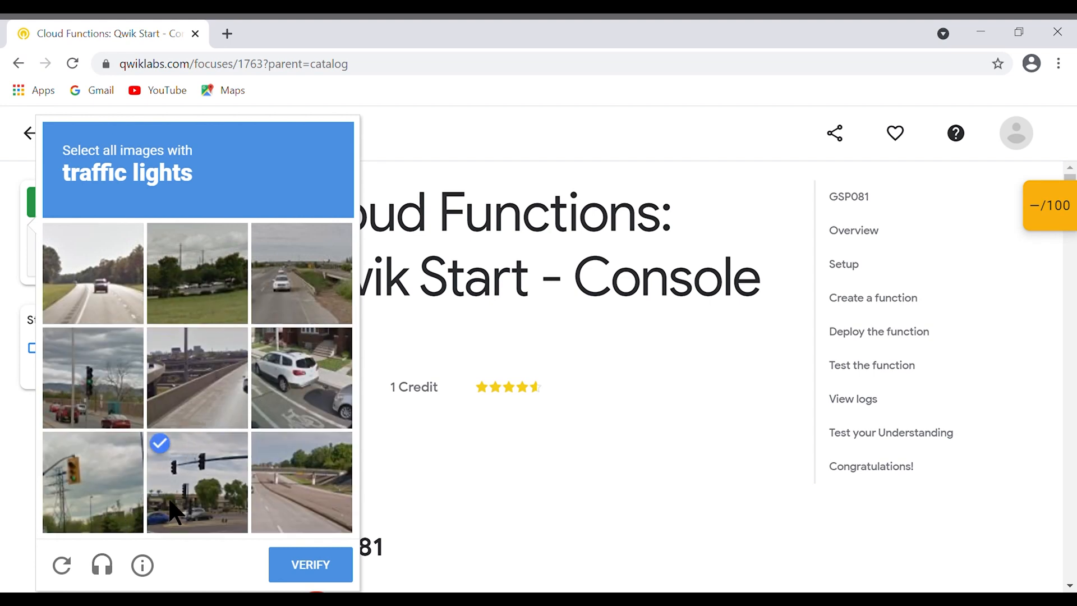
click(96, 389)
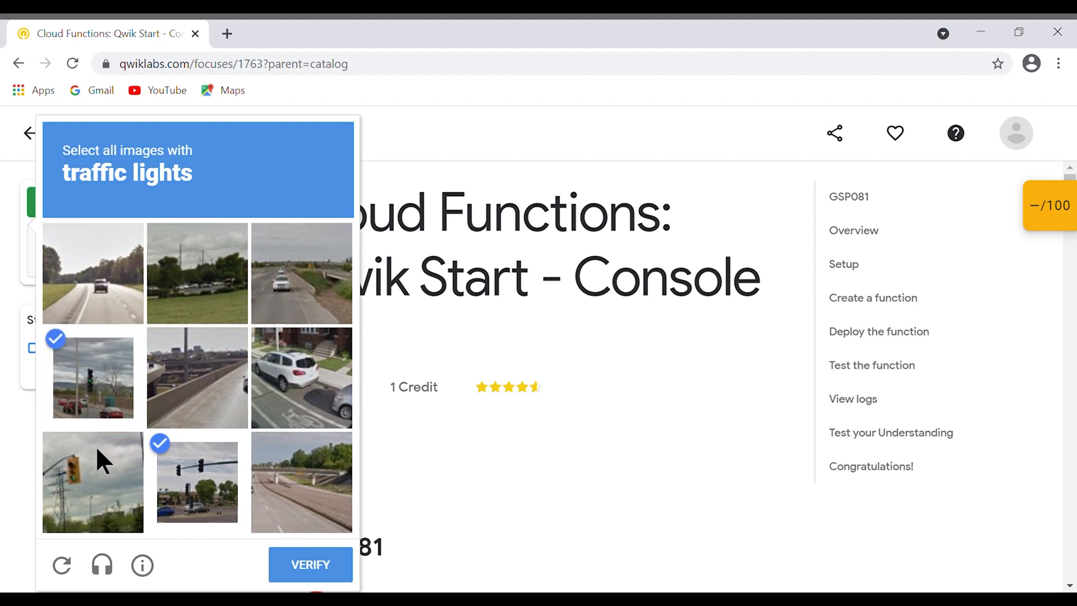
click(96, 450)
click(299, 565)
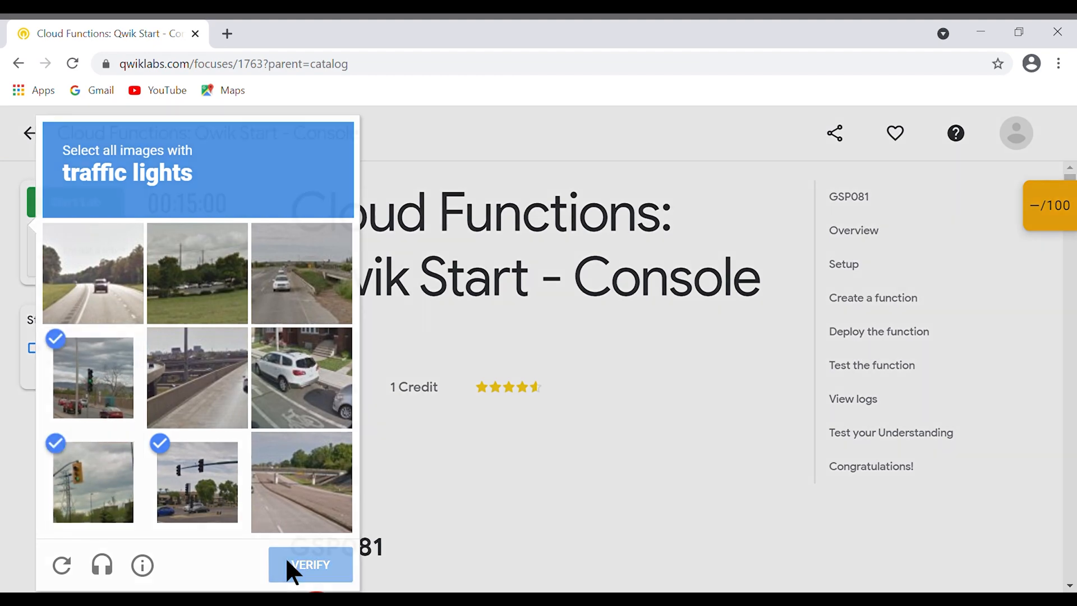
click(471, 426)
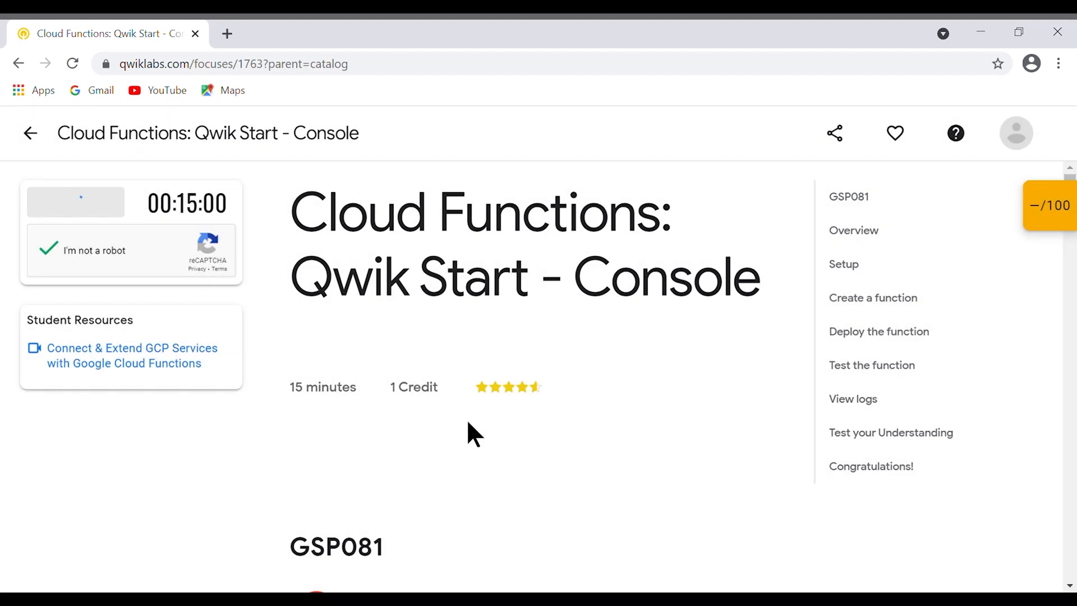
Read the lab's Overview and Setup sections through to the instructions on signing in to the Google Cloud Console
scroll(469, 423, down, 10)
scroll(469, 425, down, 14)
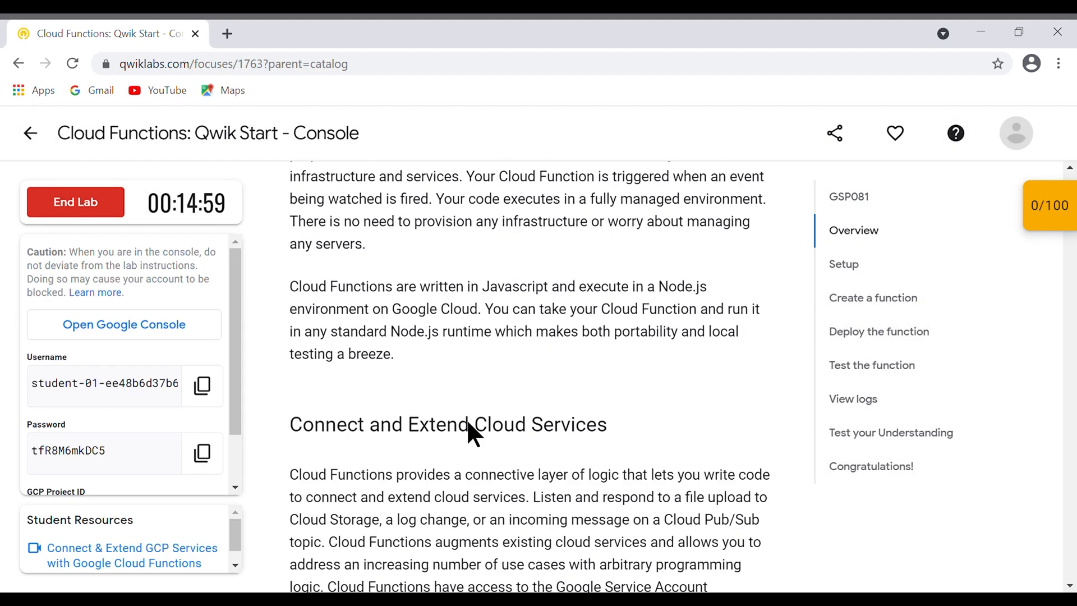
scroll(474, 426, down, 3)
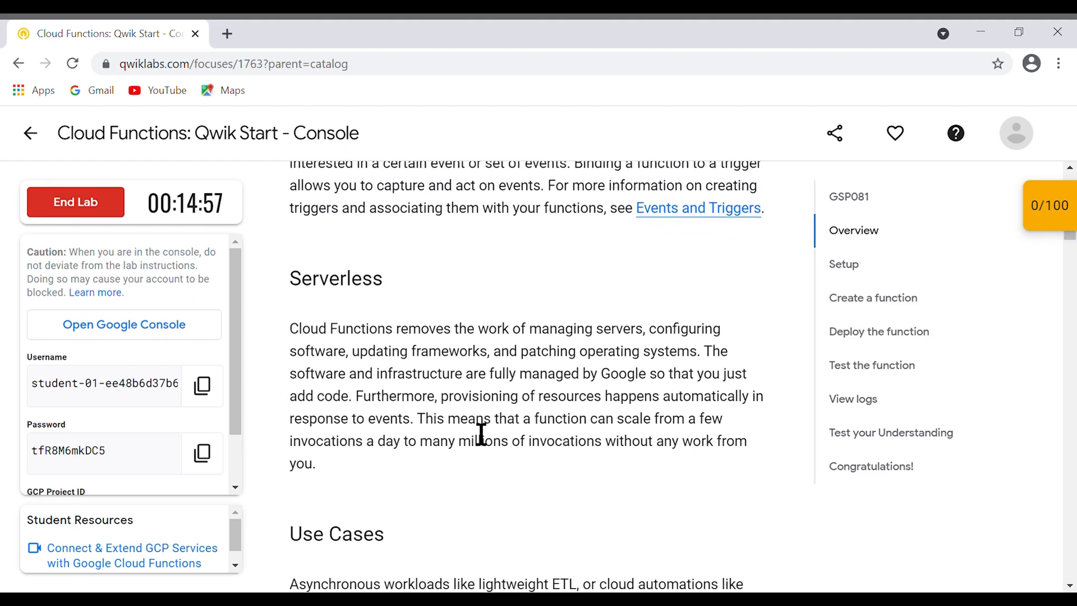
scroll(481, 436, up, 1)
scroll(474, 428, down, 1)
scroll(482, 435, down, 2)
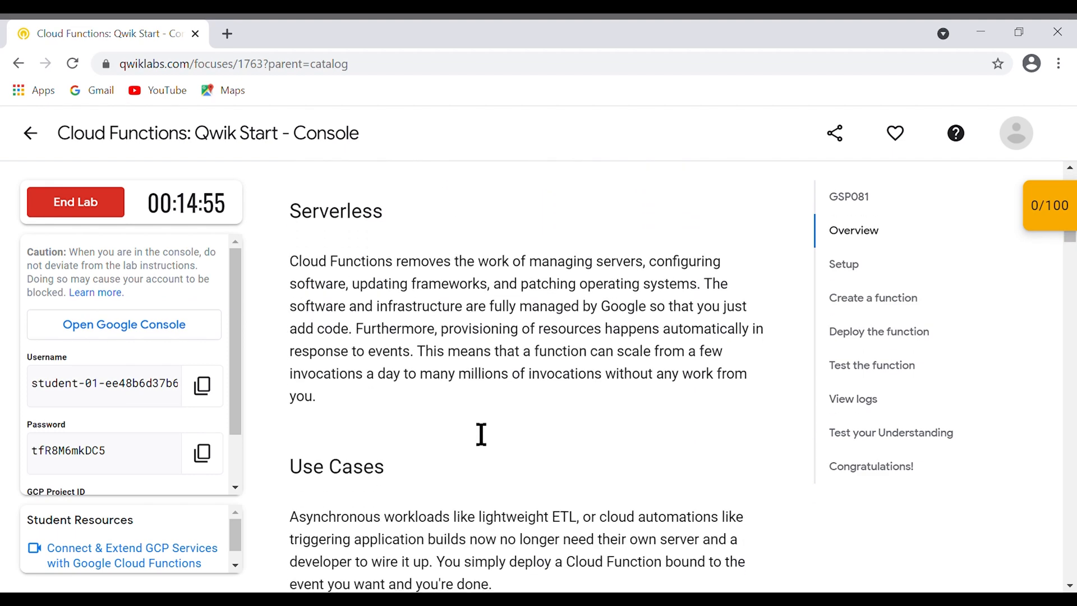
scroll(468, 423, down, 2)
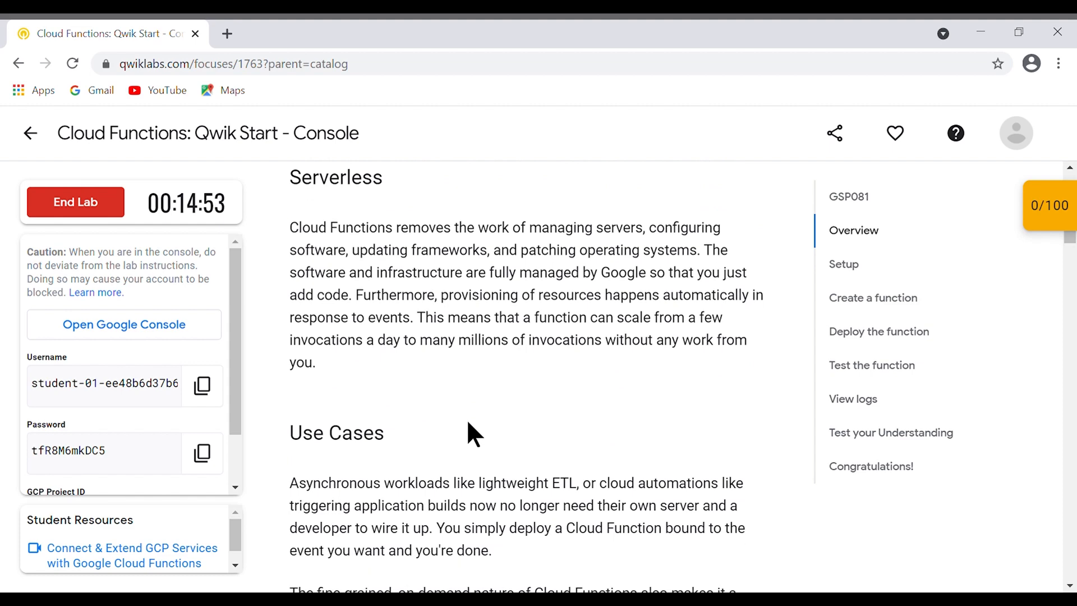
scroll(481, 435, up, 1)
scroll(477, 433, down, 5)
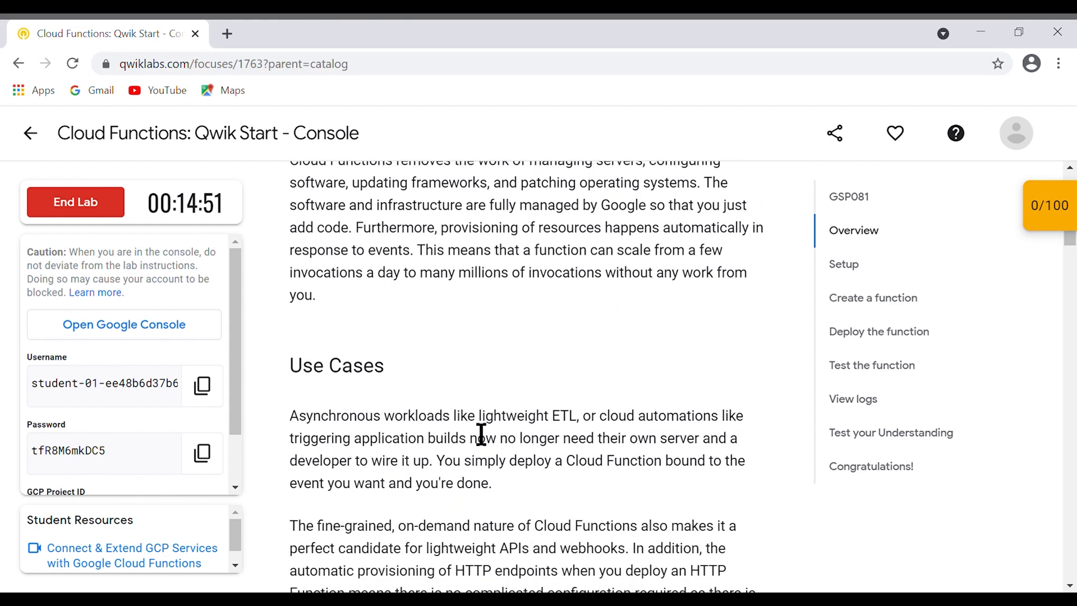
scroll(481, 435, down, 3)
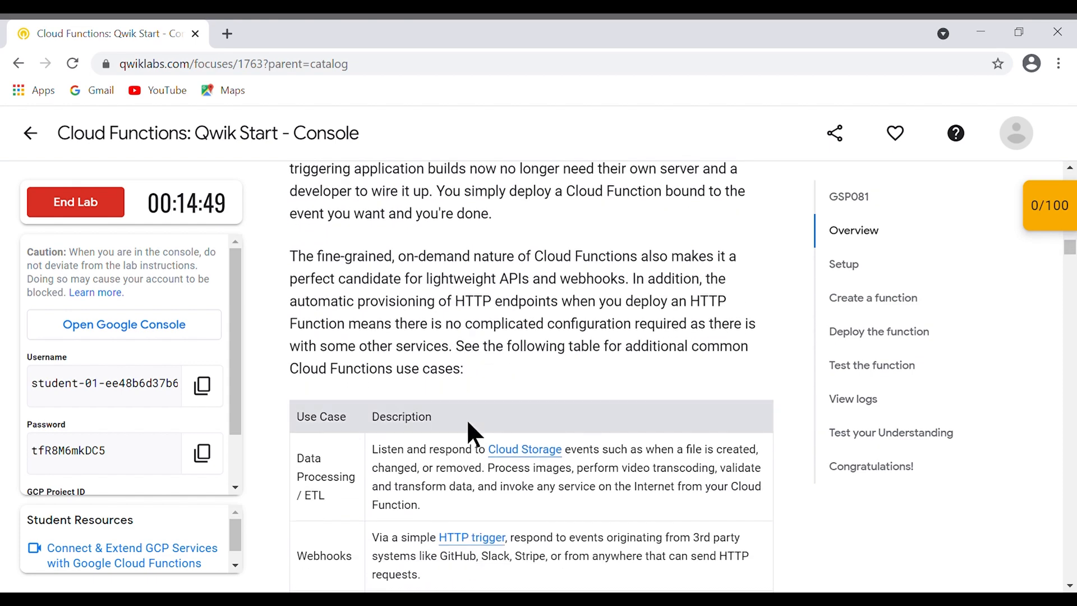
scroll(481, 434, down, 7)
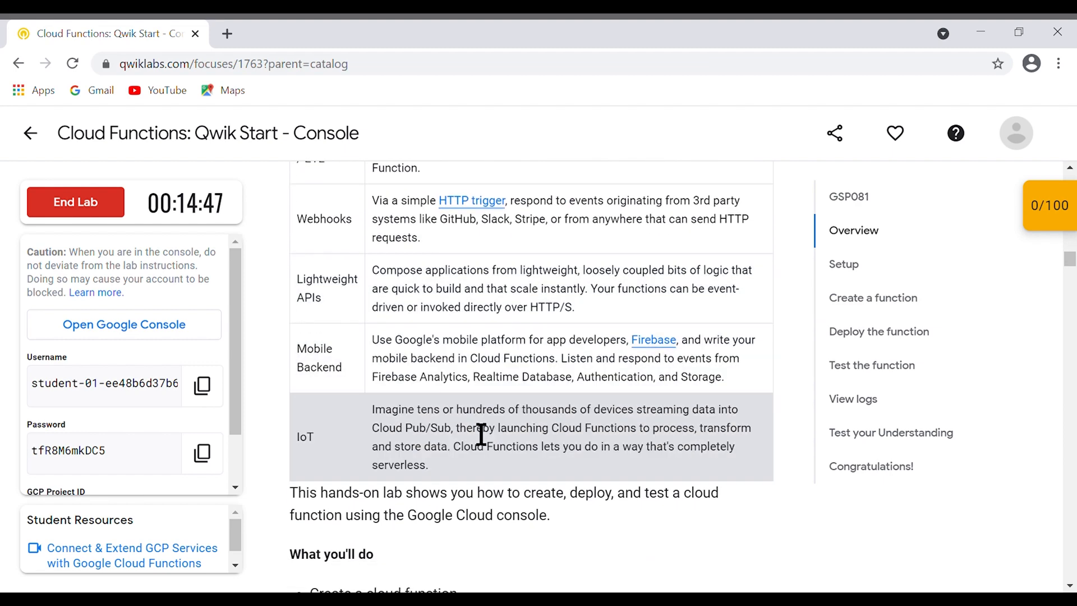
scroll(481, 434, down, 6)
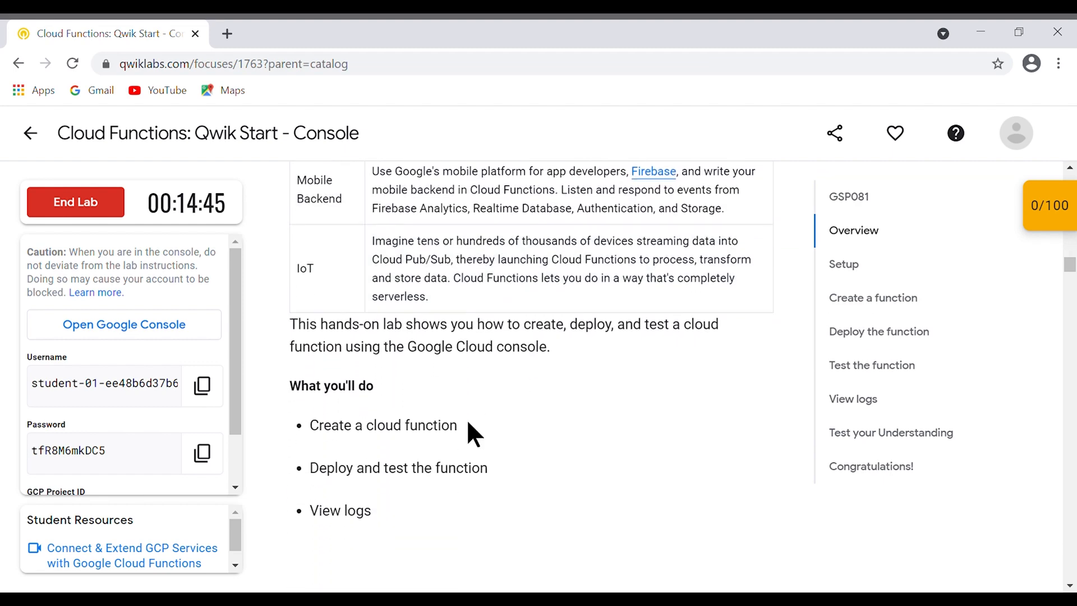
scroll(469, 424, down, 7)
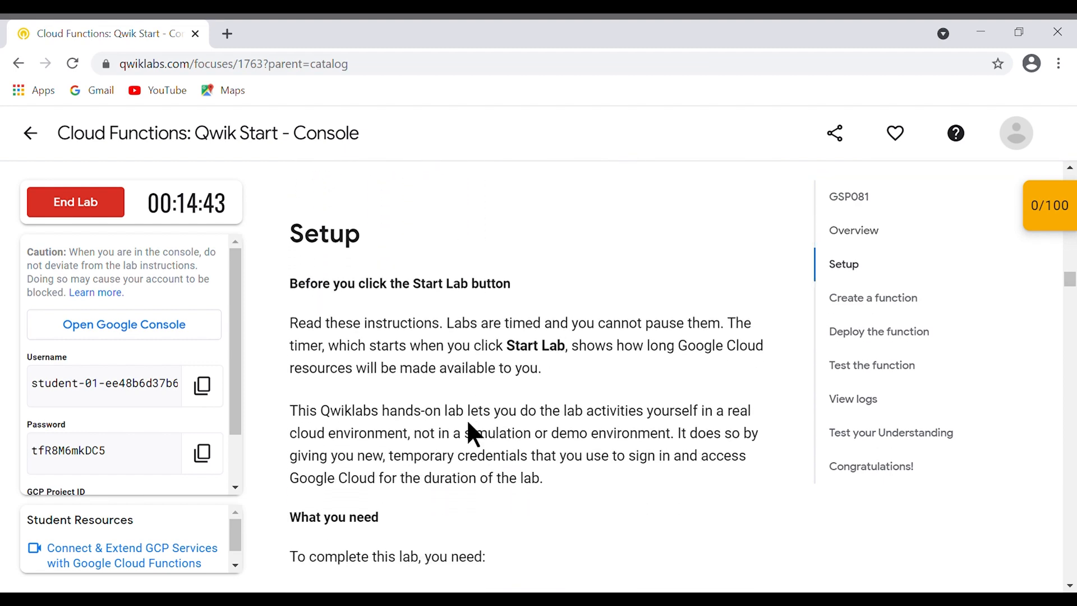
scroll(481, 434, down, 5)
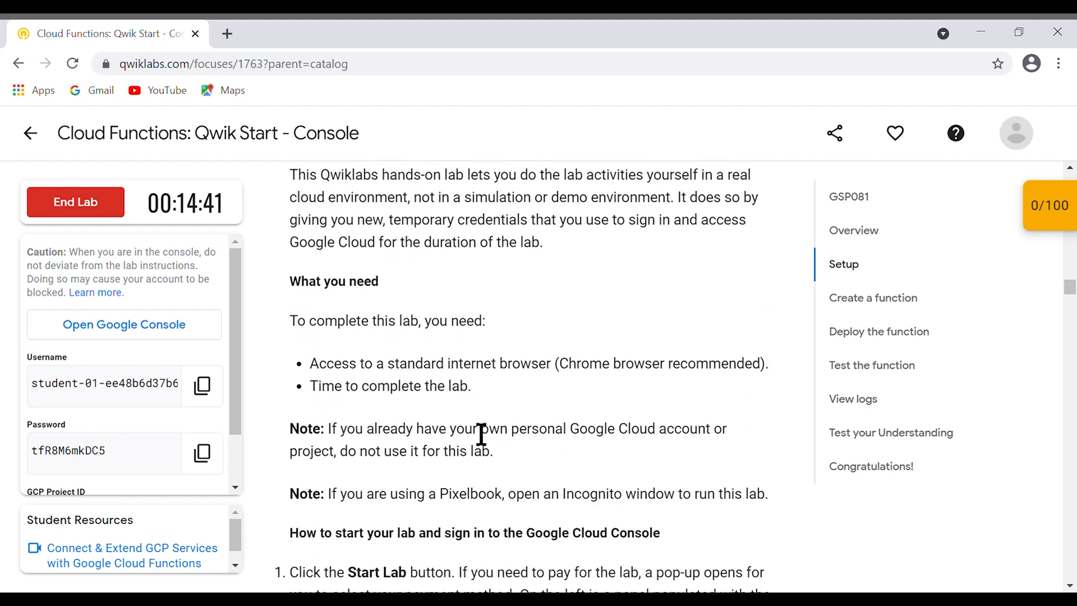
scroll(470, 425, down, 3)
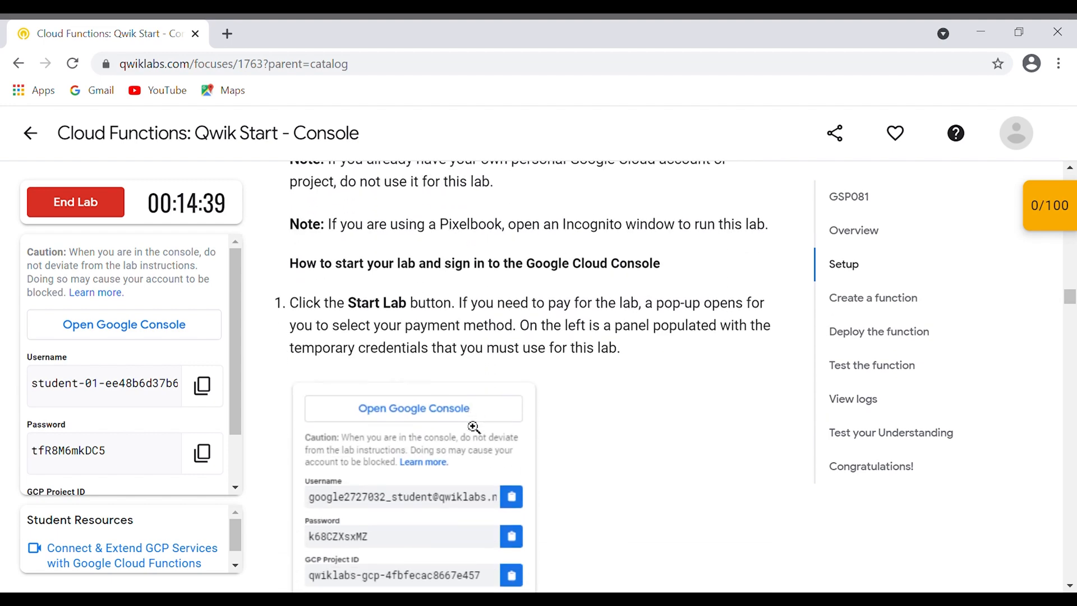
scroll(473, 427, down, 3)
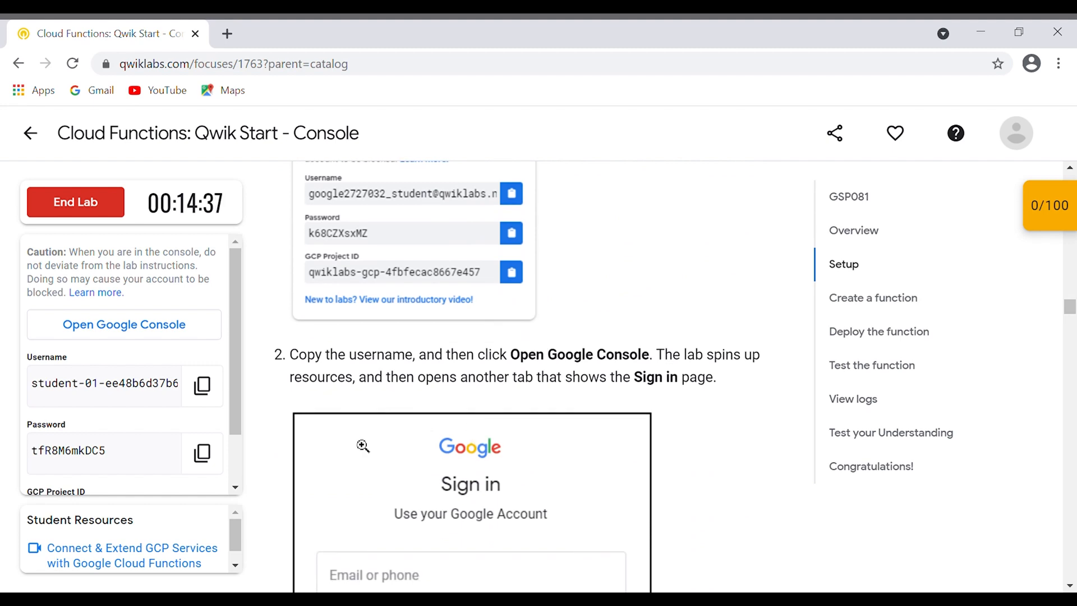
Open the Google Console sign-in page and submit the lab's temporary username copied from the lab page
click(139, 330)
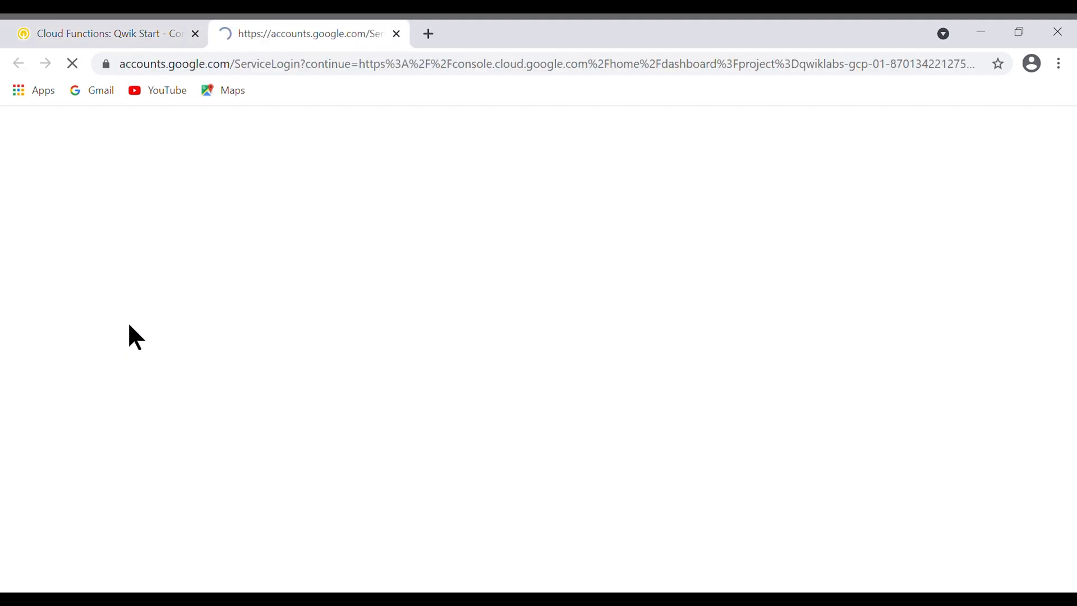
click(143, 22)
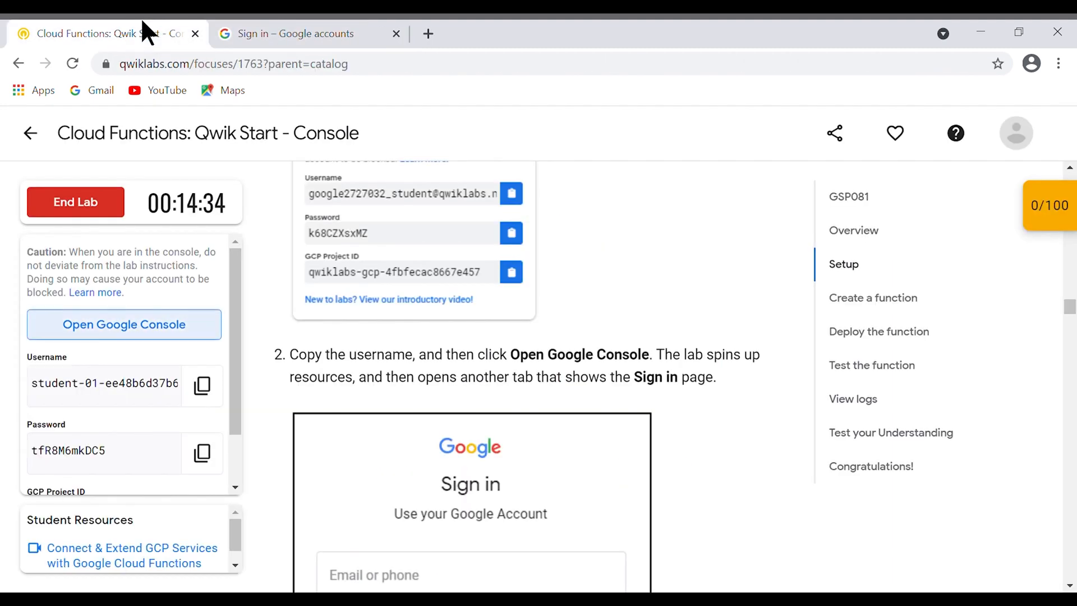
click(202, 387)
click(332, 28)
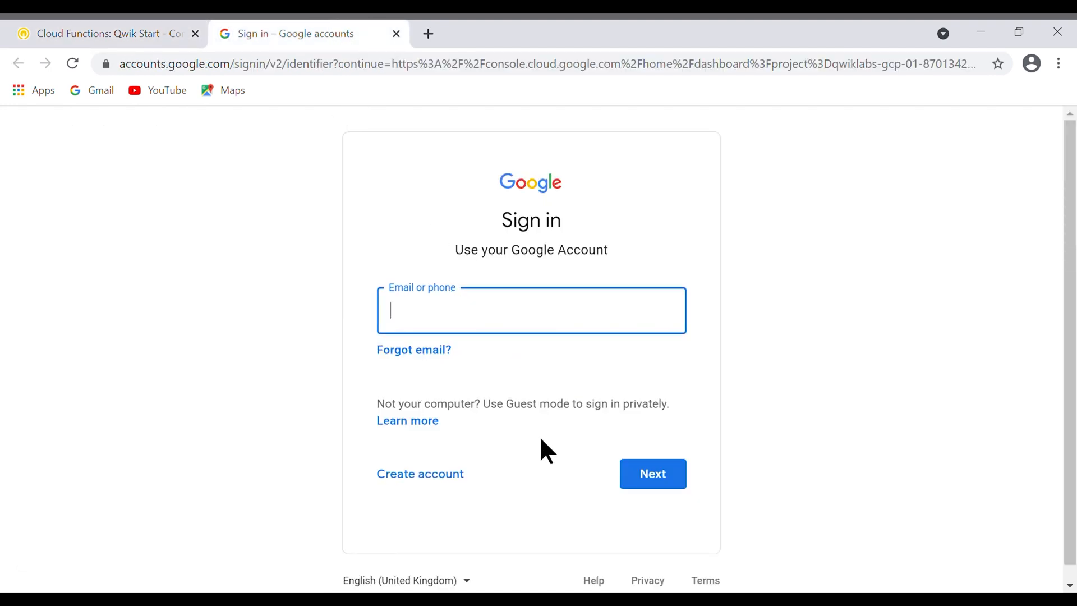
key(ctrl+v)
click(666, 483)
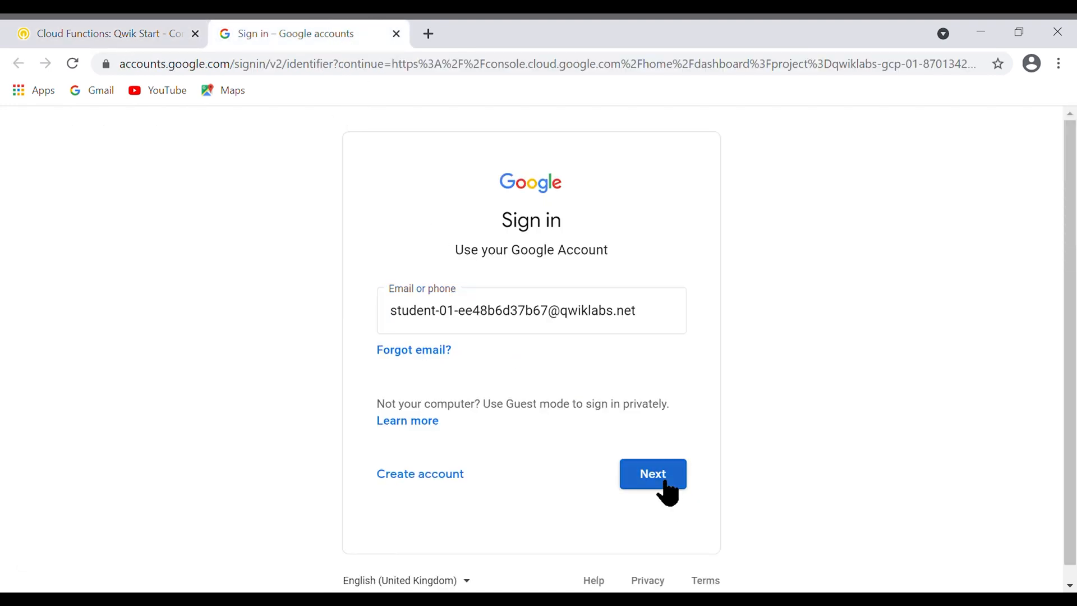
Copy the temporary password from the lab page and submit it in the Google sign-in password field
click(116, 22)
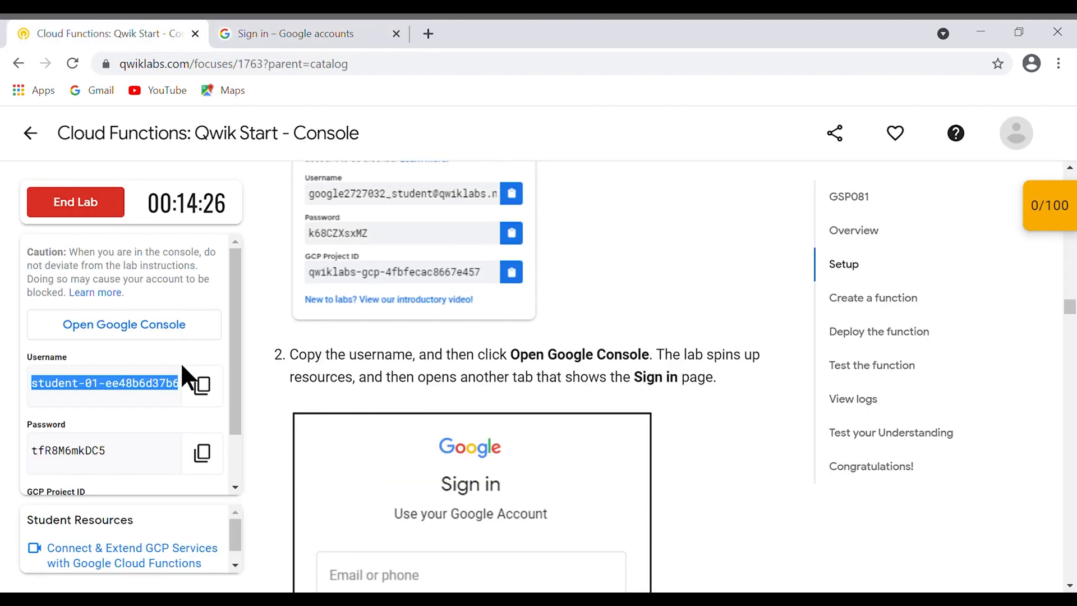
click(203, 449)
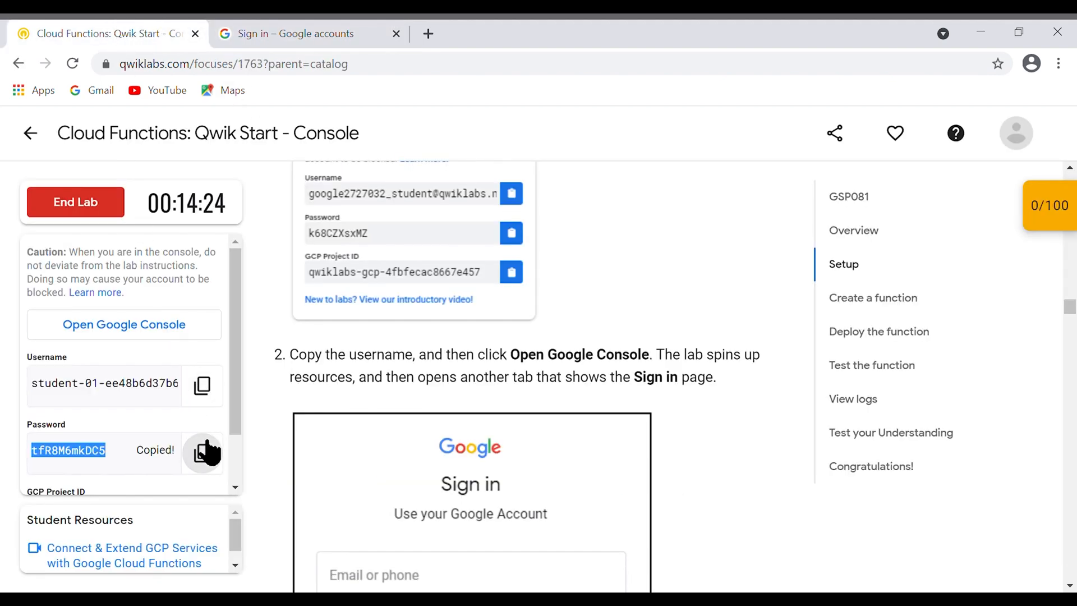
click(285, 25)
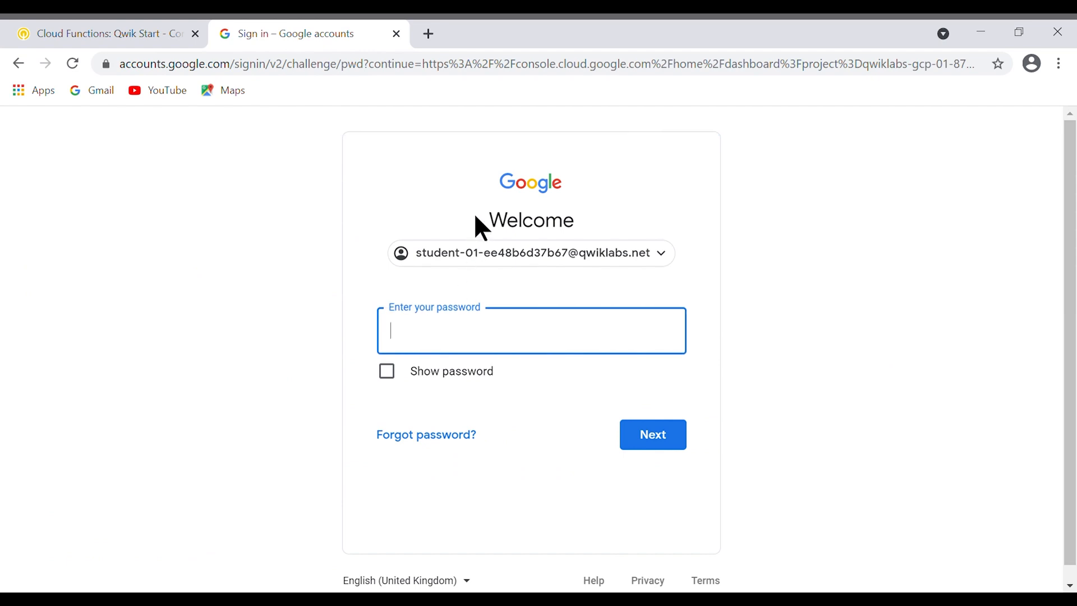
key(ctrl+v)
click(650, 431)
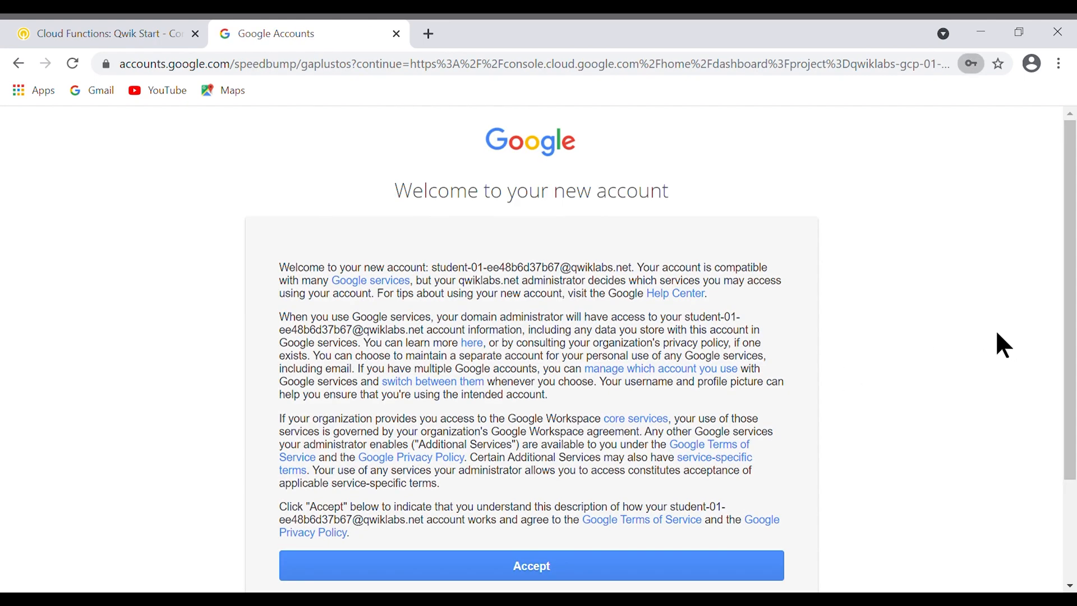
Accept the new account terms and confirm the account protection page without adding recovery options
click(662, 567)
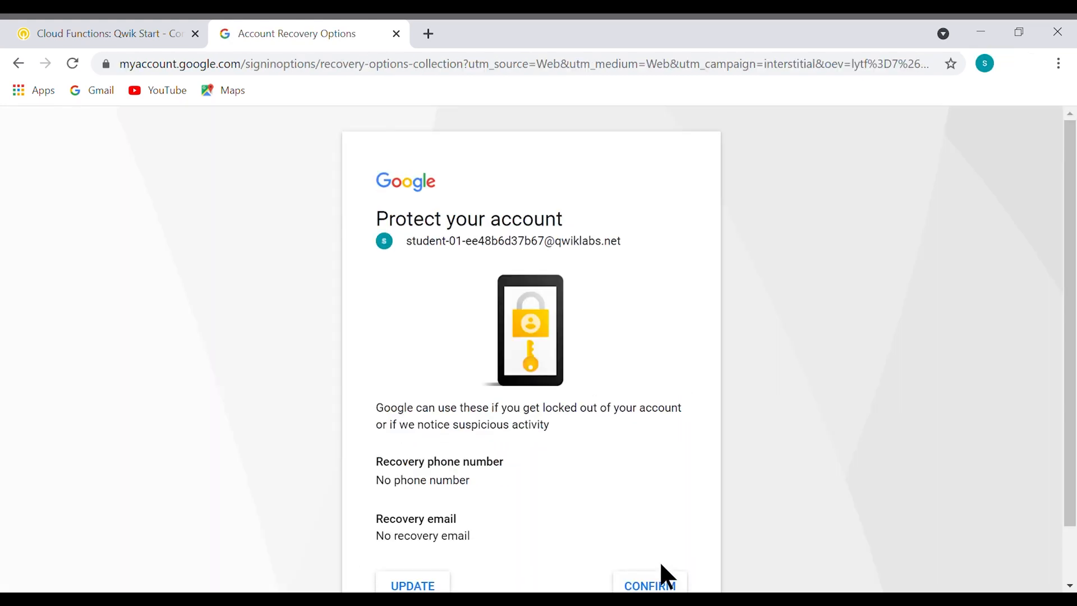
click(672, 581)
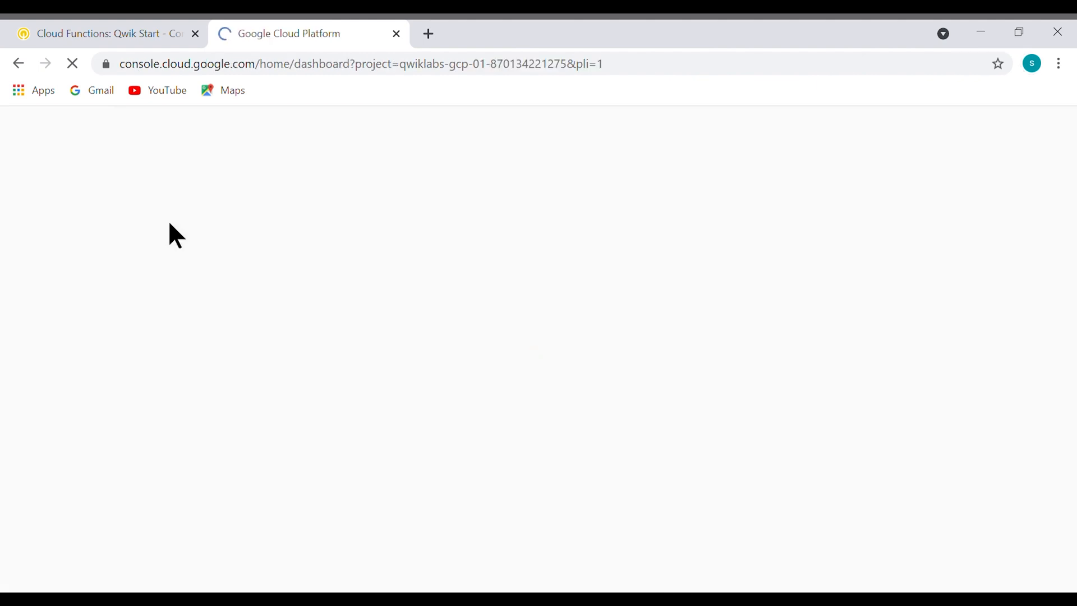
Read the lab instructions from the remaining sign-in steps through to the field values for the Create function dialog
click(100, 32)
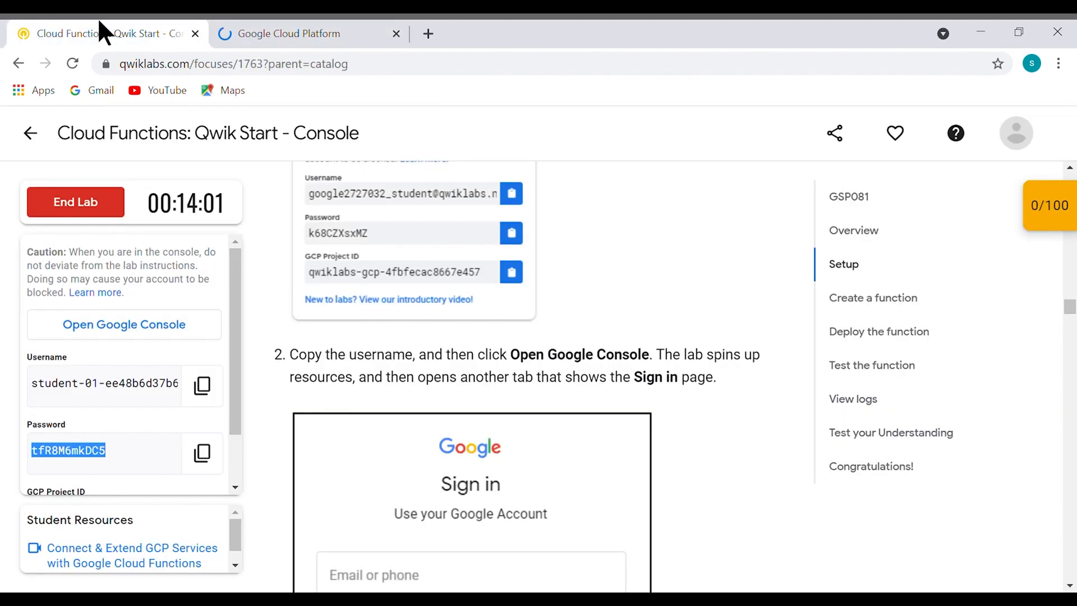
click(478, 306)
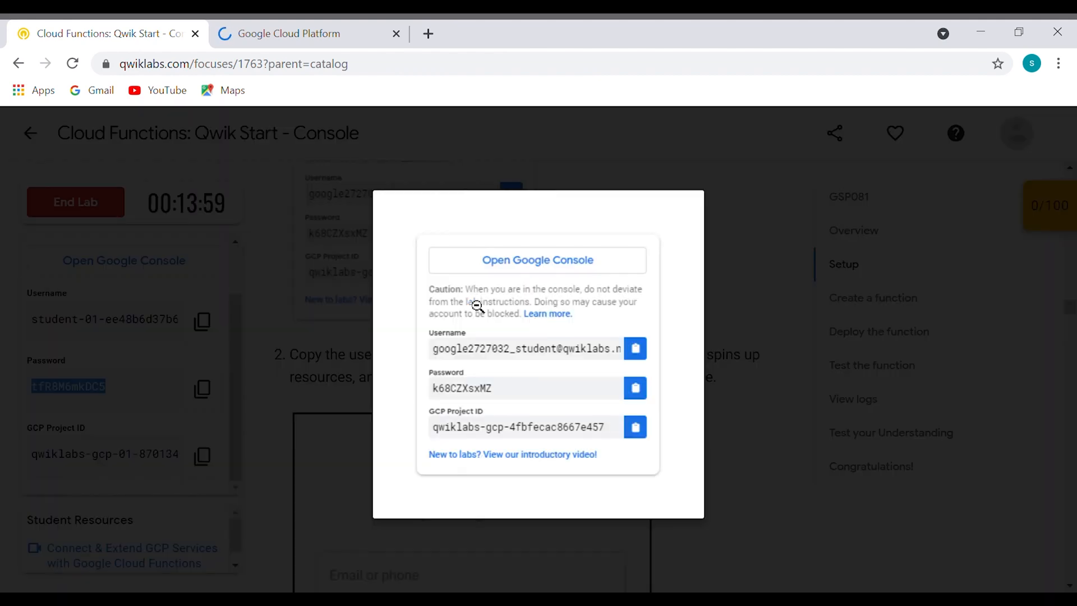
click(478, 307)
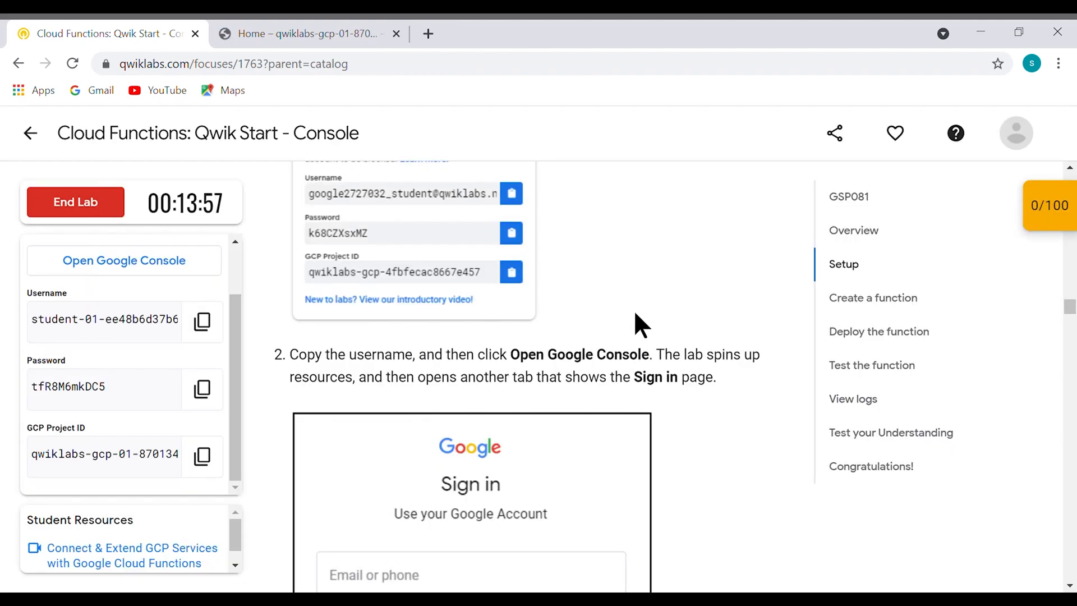
scroll(636, 314, down, 10)
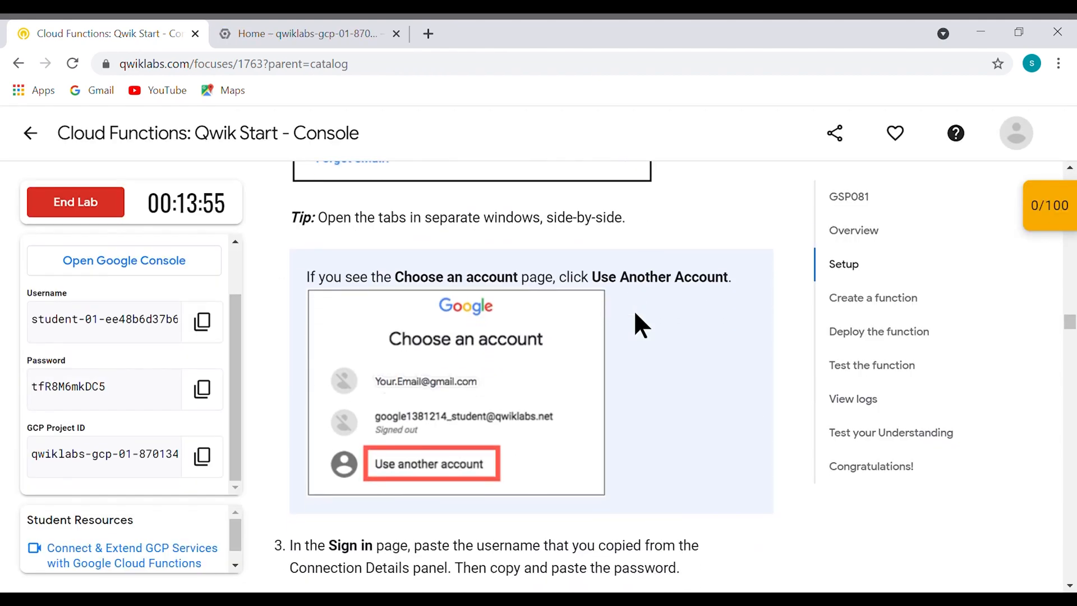
scroll(635, 315, down, 12)
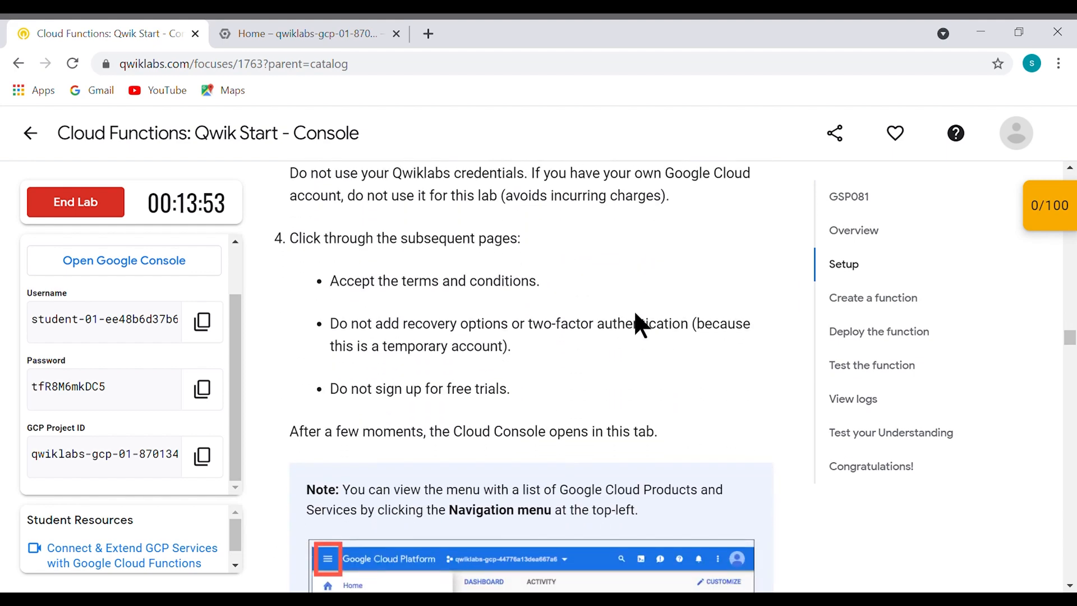
scroll(635, 313, down, 8)
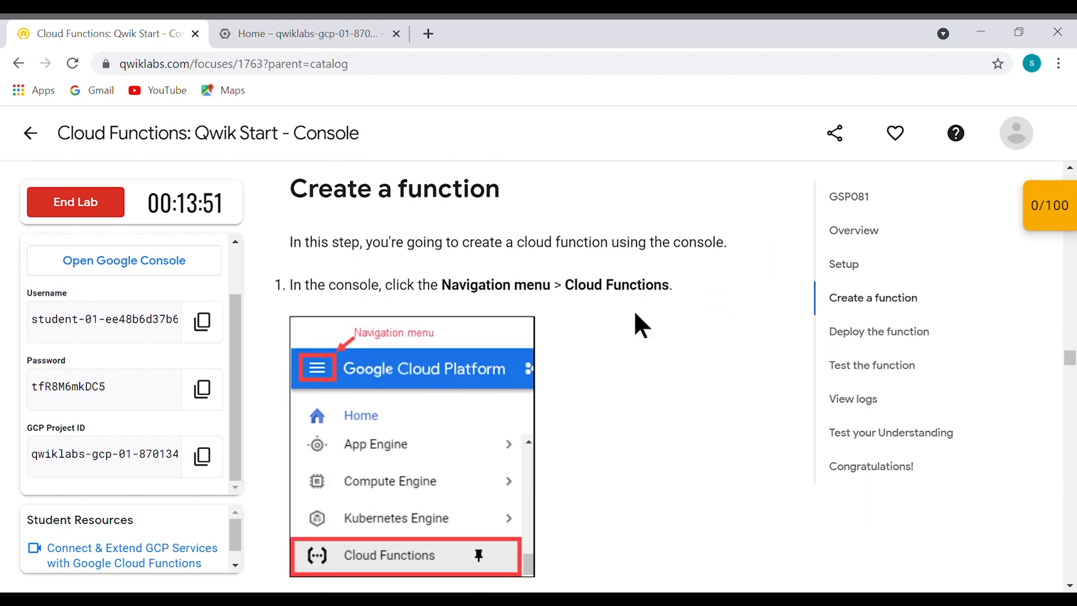
scroll(635, 314, down, 5)
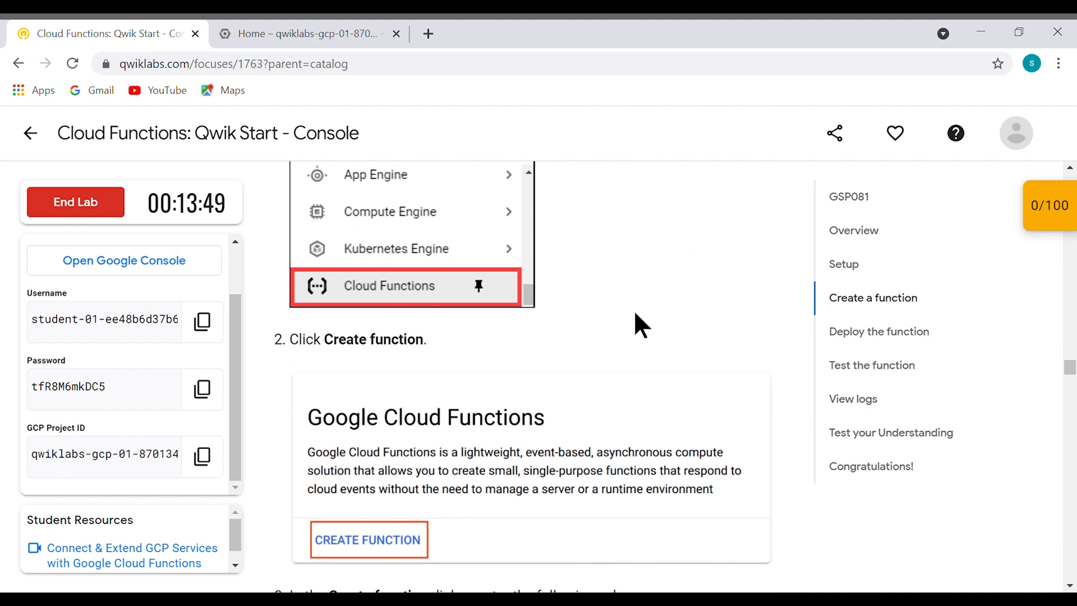
scroll(636, 314, down, 4)
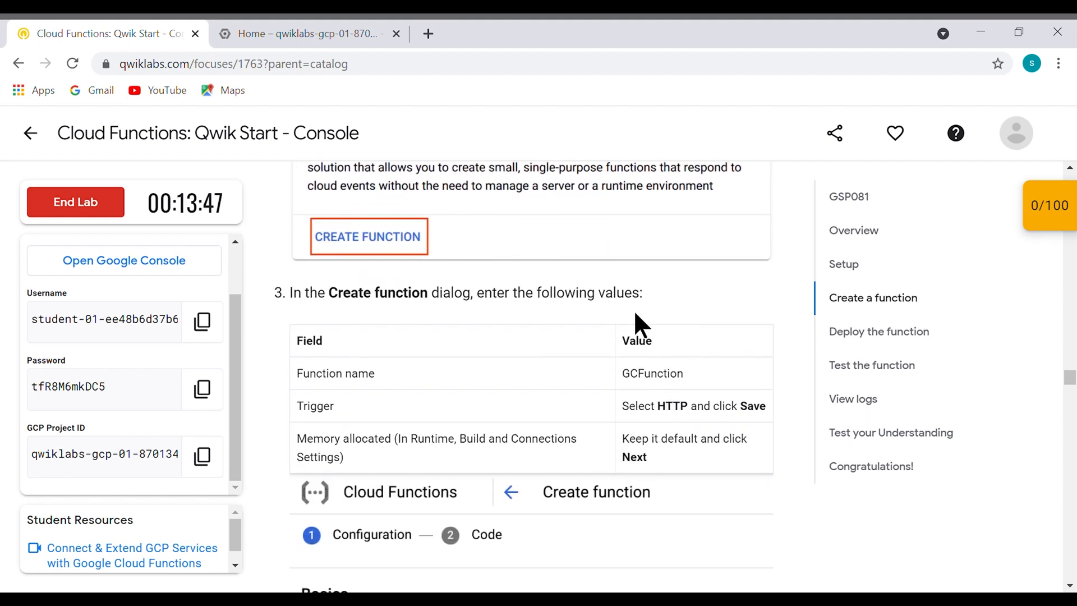
Agree to the Google Cloud Platform Terms of Service in the console's welcome dialog, with India as the country
click(345, 33)
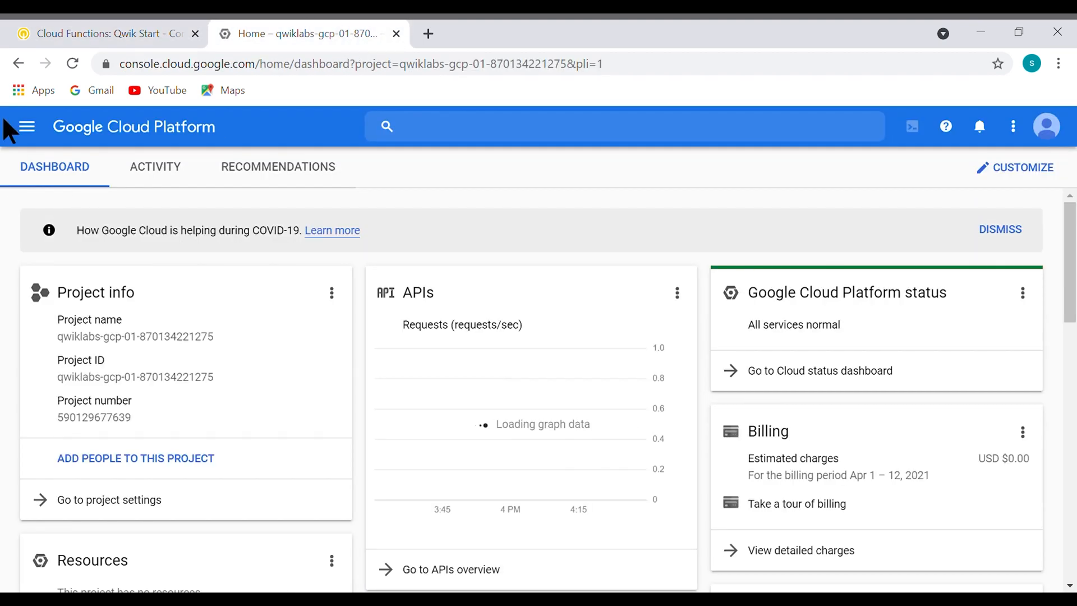
click(23, 127)
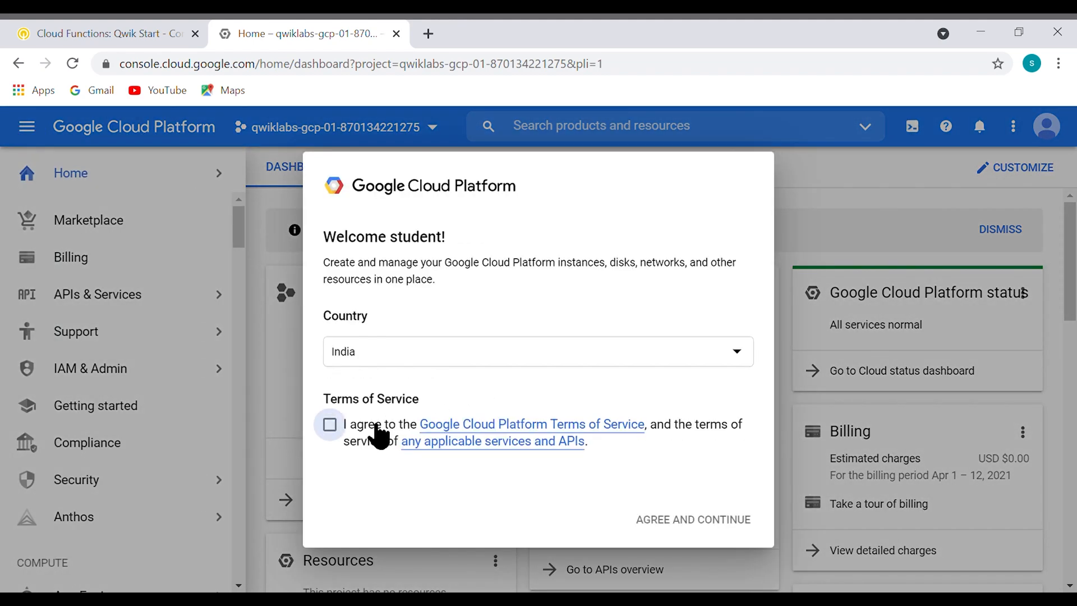
click(377, 436)
click(699, 532)
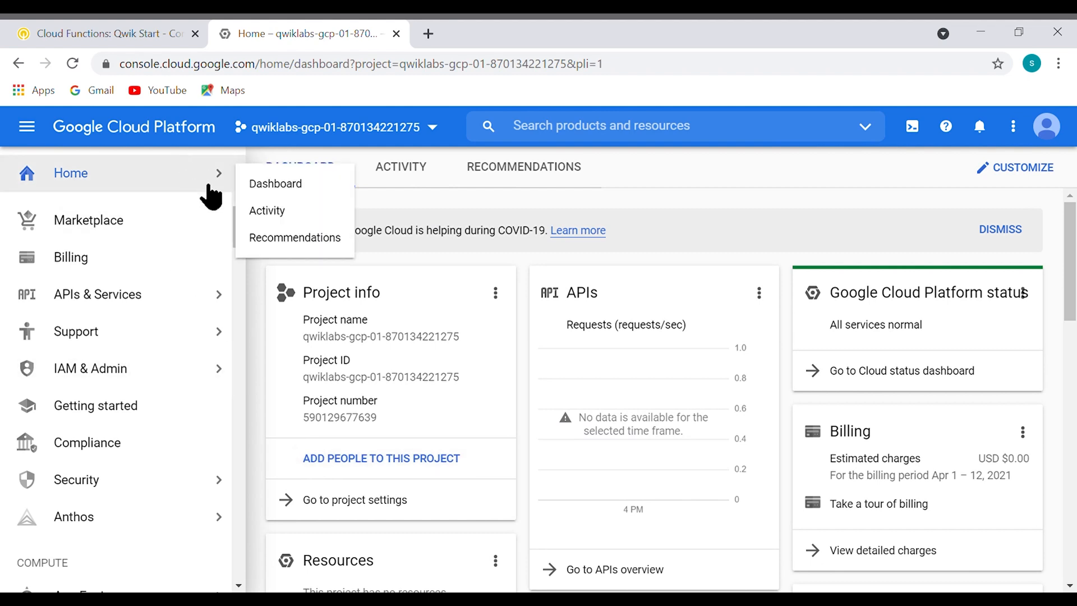
Go to the Cloud Functions service in the console and start creating a function
drag(234, 224, 264, 177)
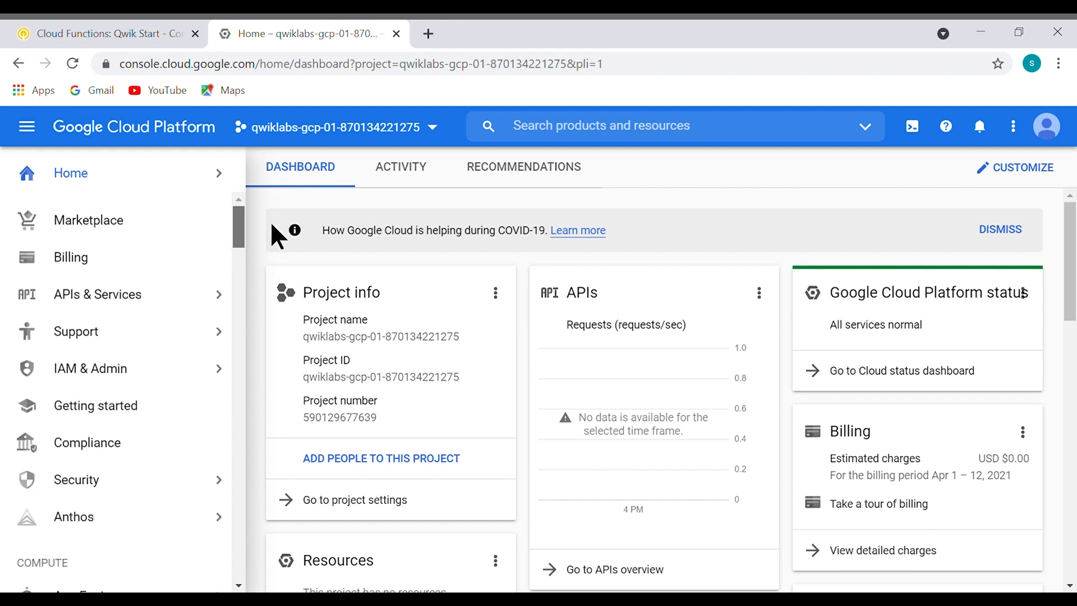
drag(271, 221, 268, 243)
click(125, 512)
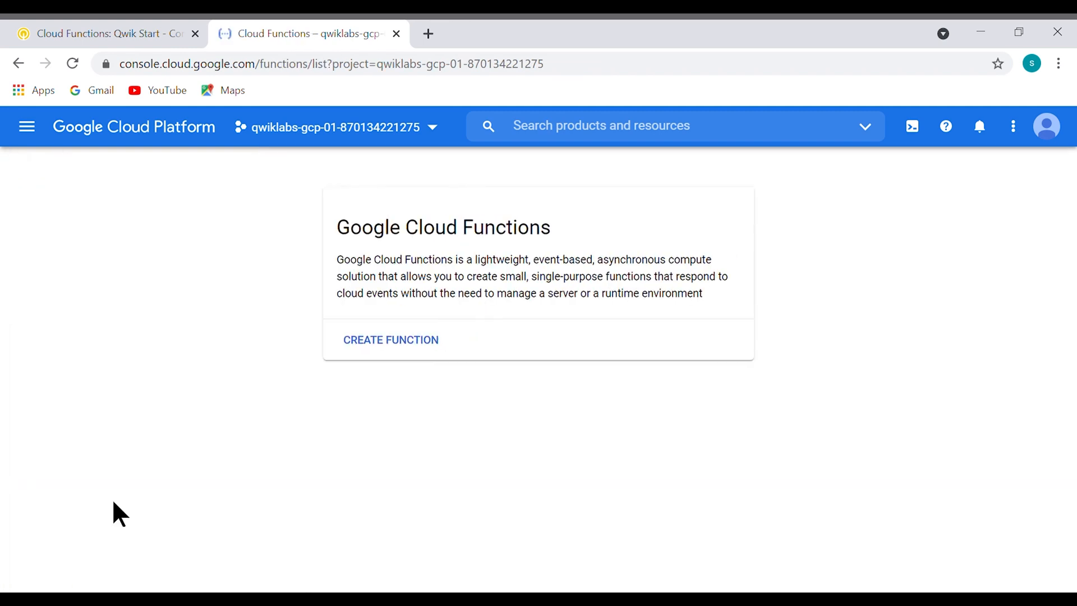
click(414, 339)
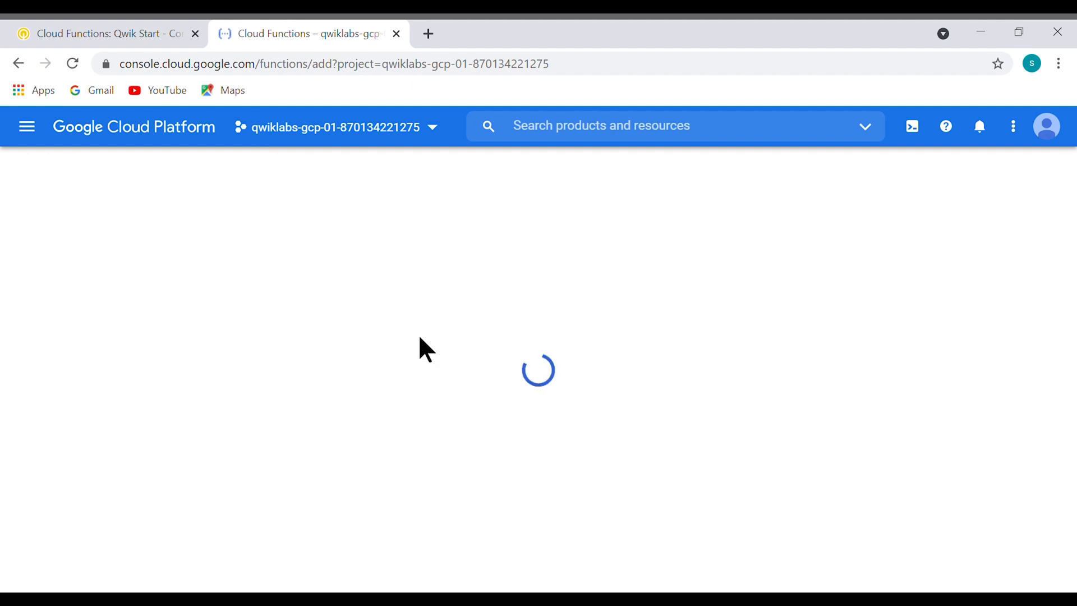
Replace the default function name with GCFunction, taken from the lab's table of required values
click(140, 23)
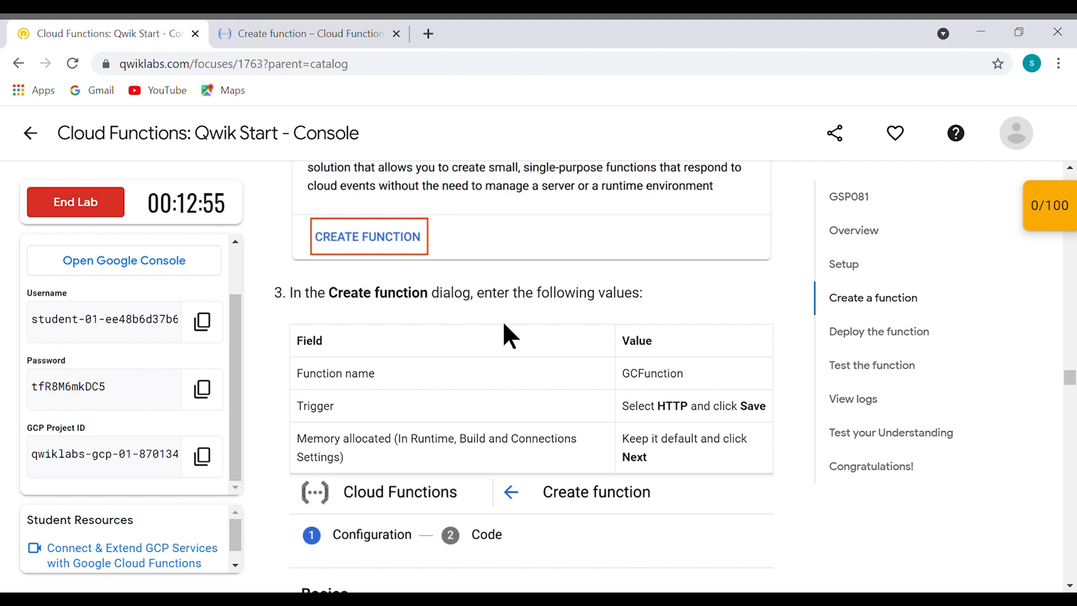
scroll(503, 324, down, 1)
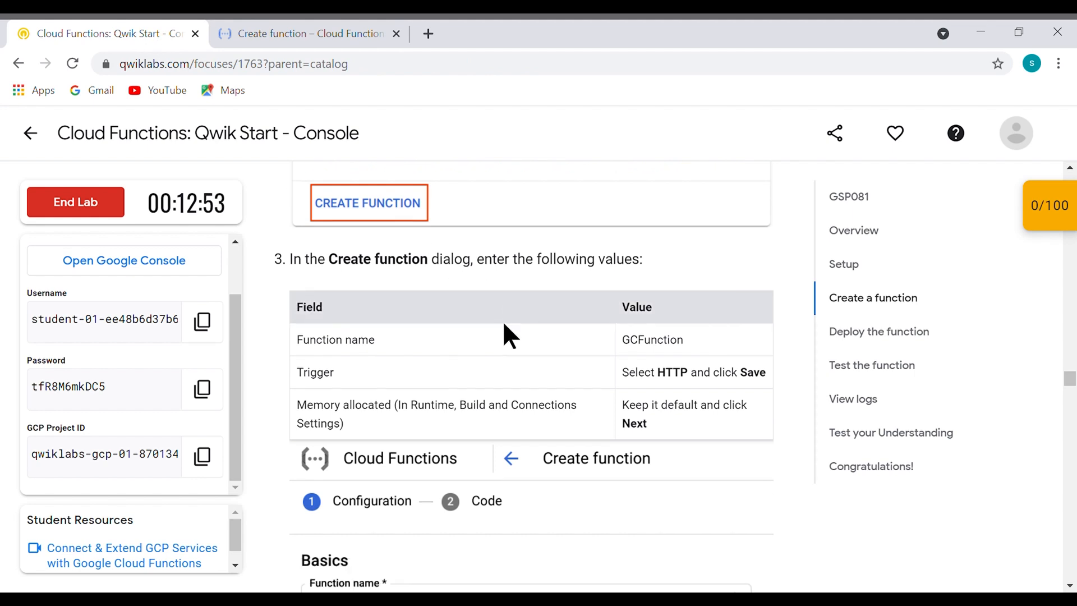
click(307, 31)
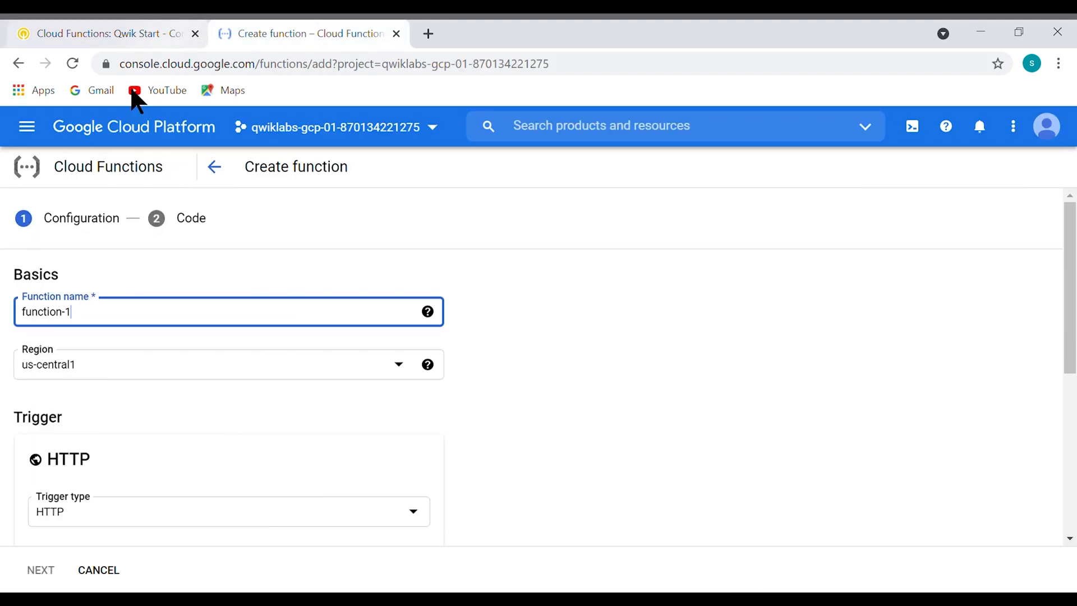
key(BackSpace)
key(BackSpace)
key(BackSpace)
key(BackSpace)
key(BackSpace)
key(BackSpace)
key(BackSpace)
key(BackSpace)
key(BackSpace)
key(BackSpace)
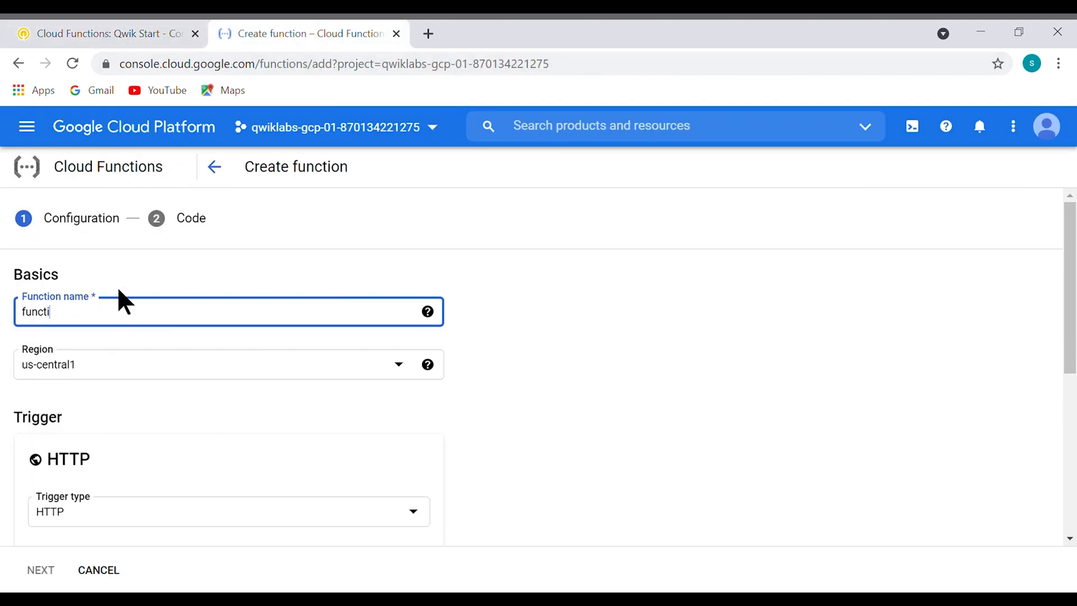
click(141, 25)
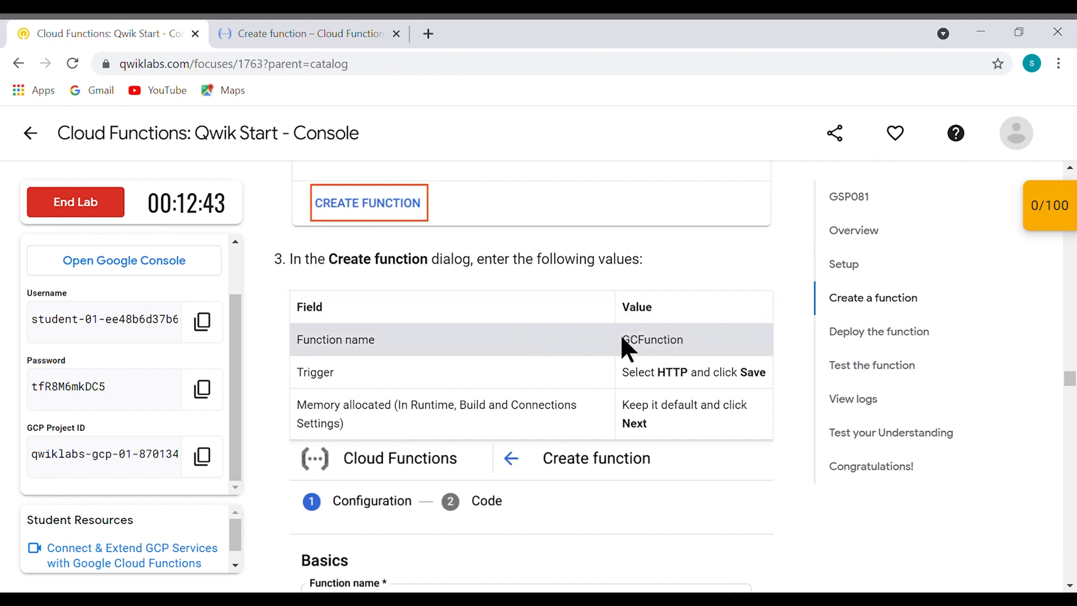
drag(622, 339, 687, 350)
click(305, 19)
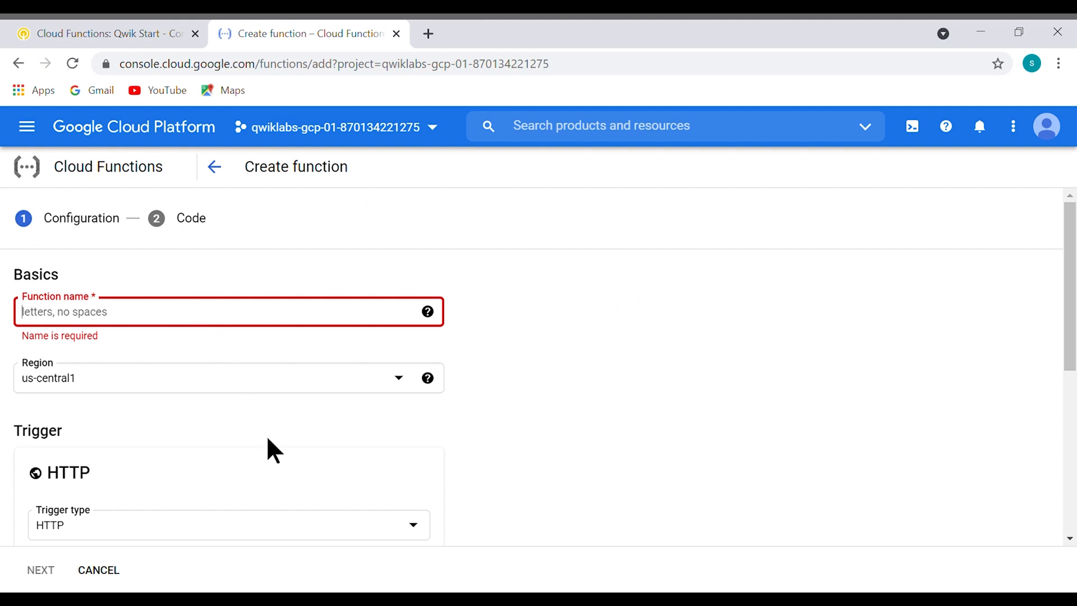
text(GCFunction)
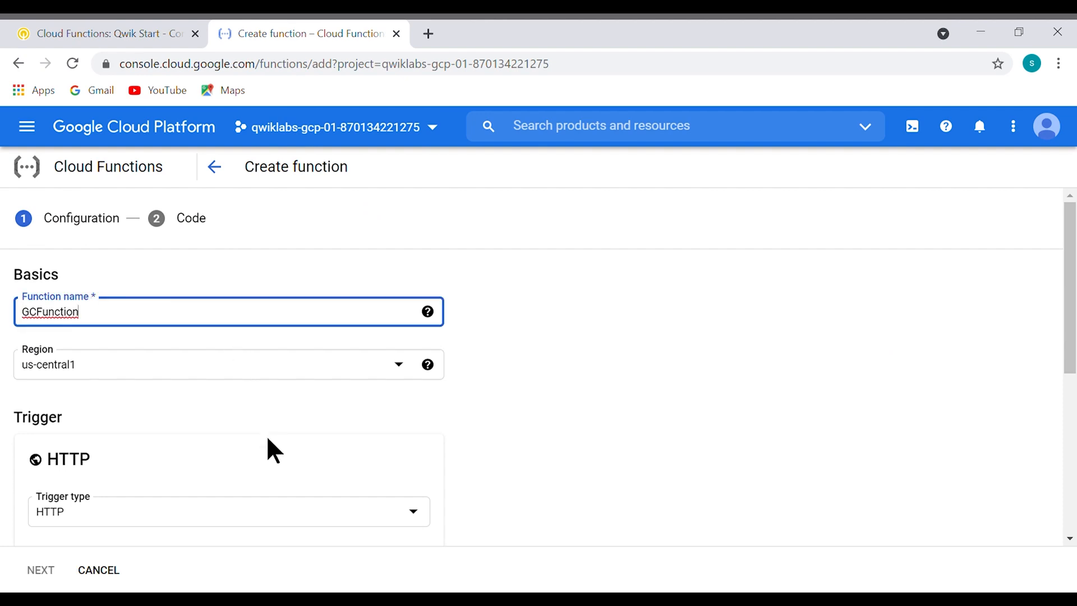
Check the lab's required values against the new function's region, HTTP trigger and authentication settings
click(99, 28)
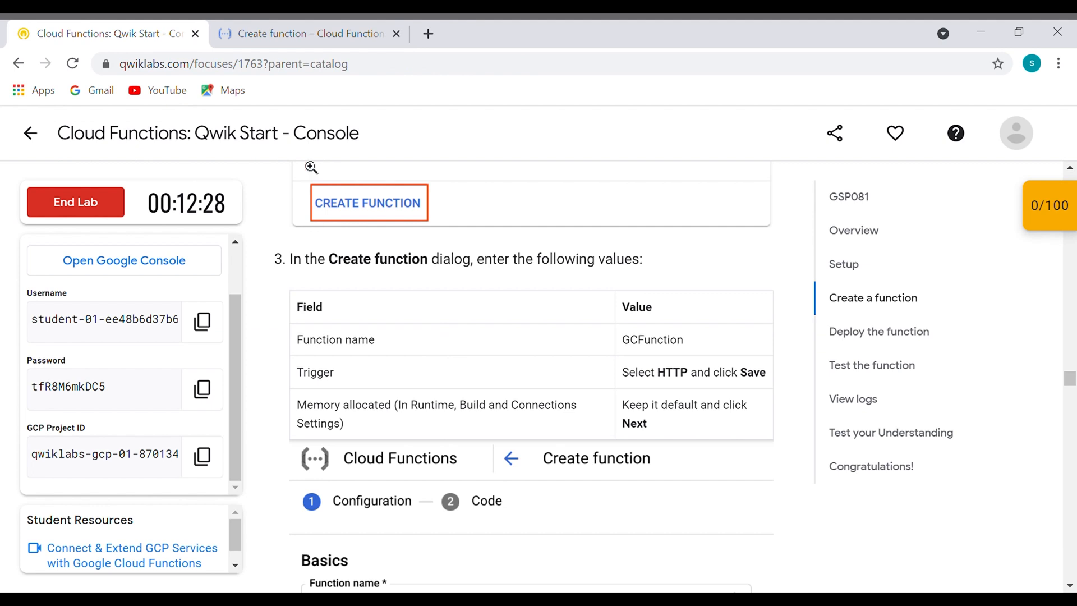
click(303, 22)
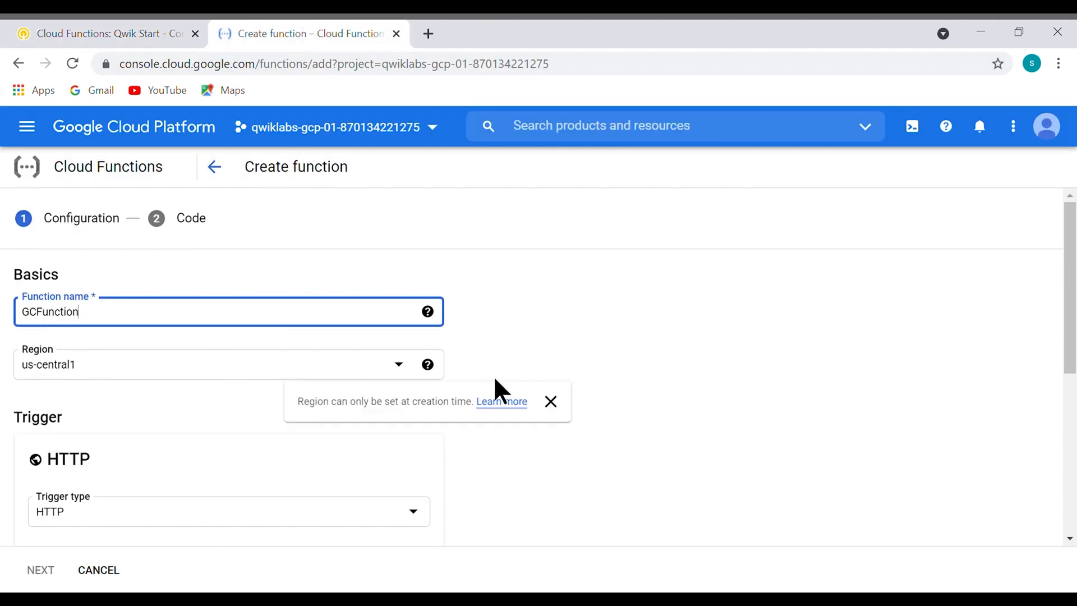
click(655, 441)
scroll(655, 441, down, 1)
scroll(655, 440, down, 5)
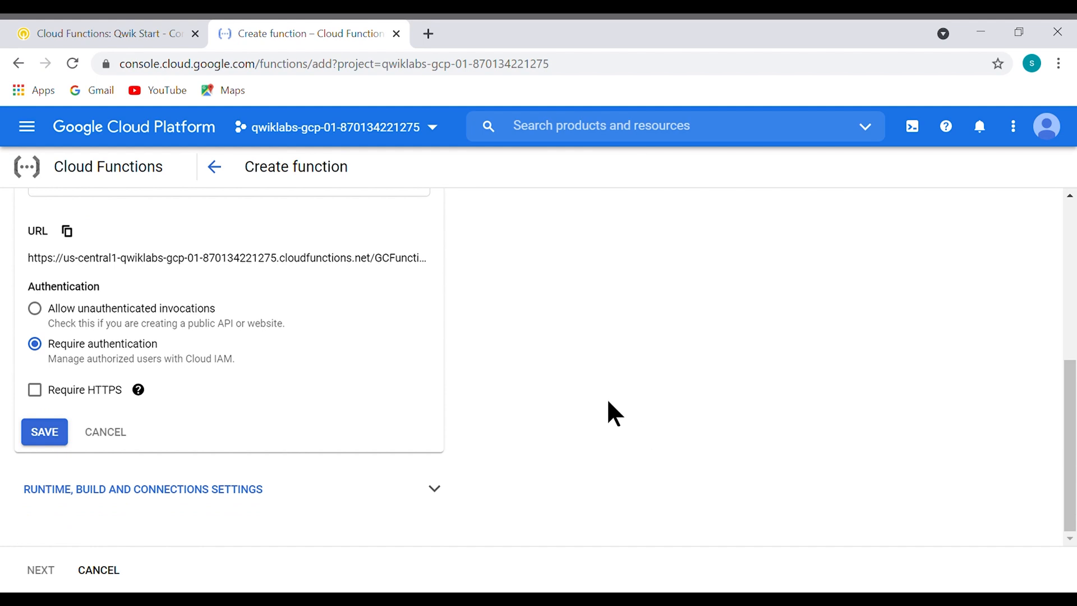
Read the rest of the lab's Create a function section, including the example configuration, up to Deploy the function
click(112, 22)
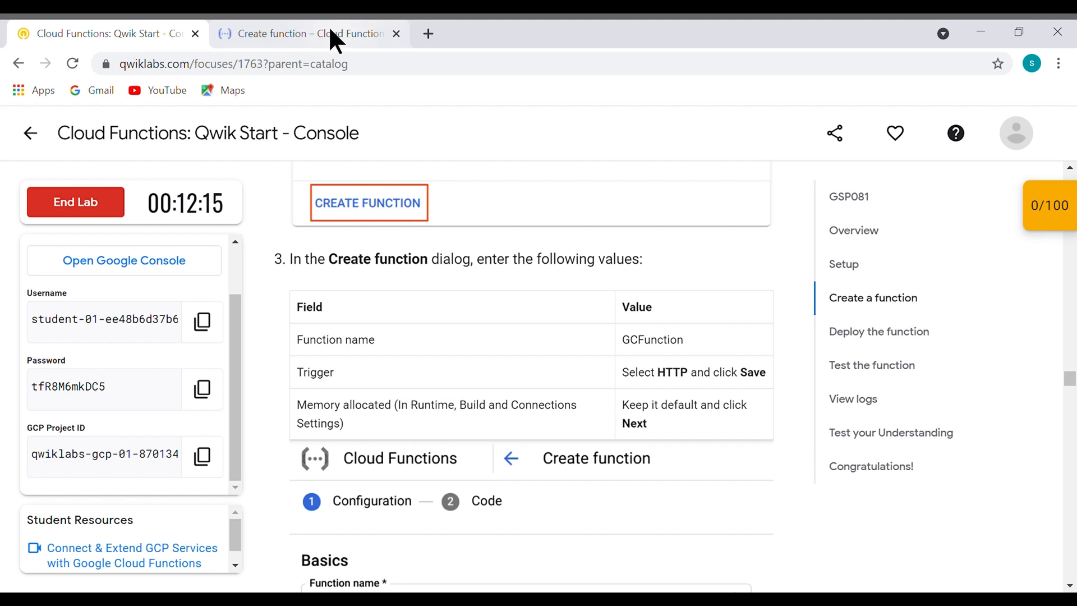
scroll(457, 377, down, 1)
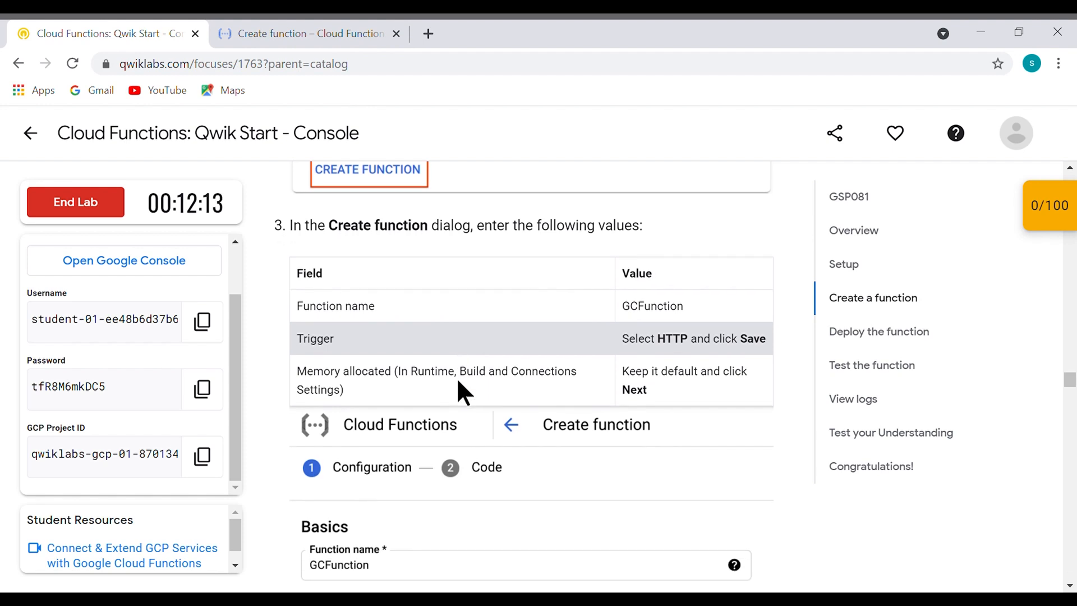
scroll(461, 385, down, 4)
scroll(461, 385, down, 5)
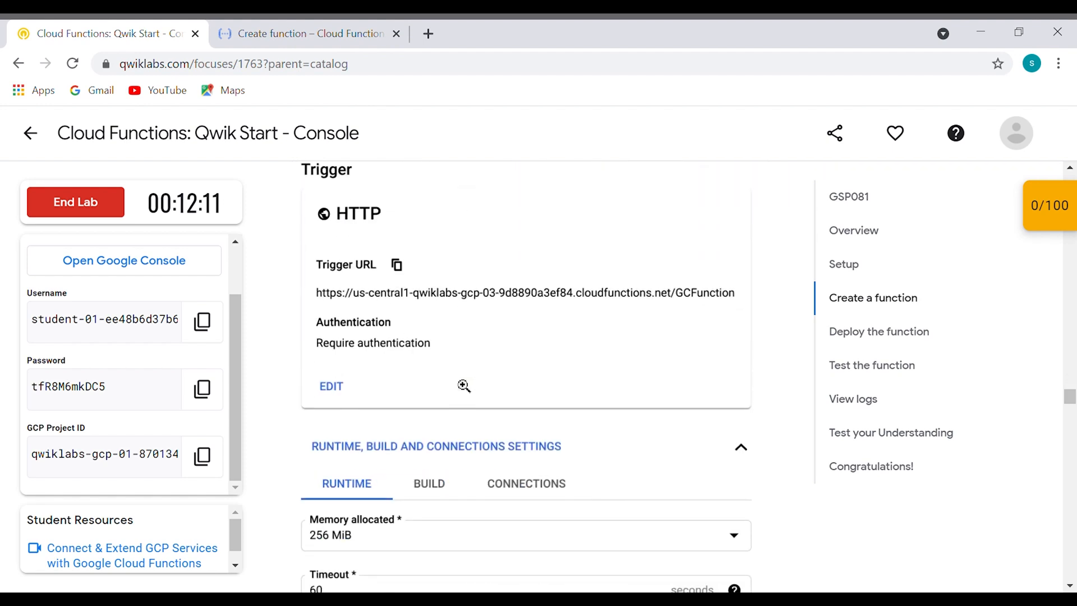
scroll(464, 386, down, 3)
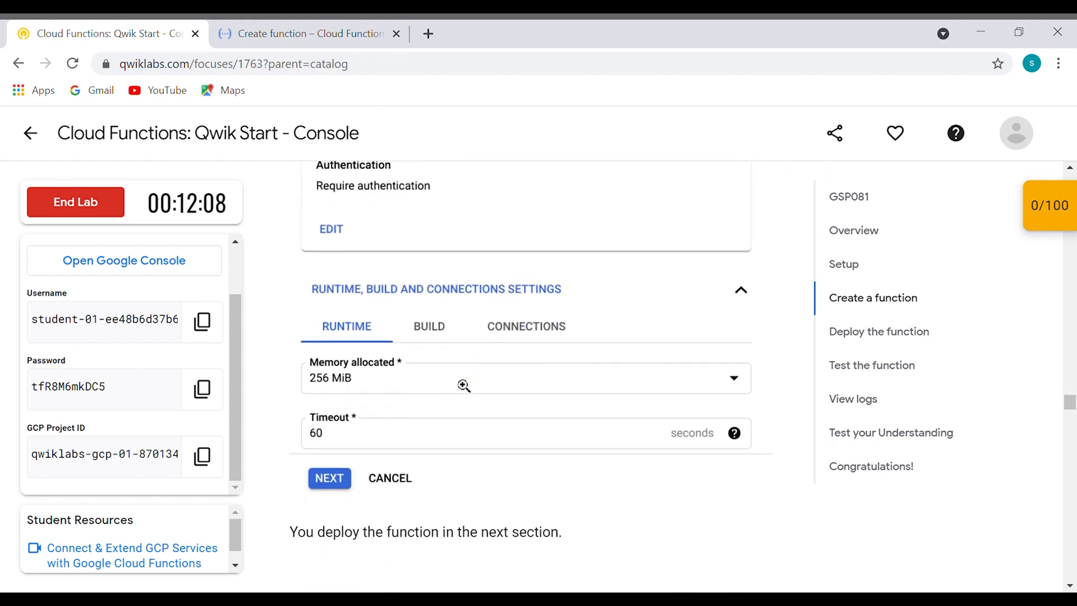
scroll(461, 384, down, 3)
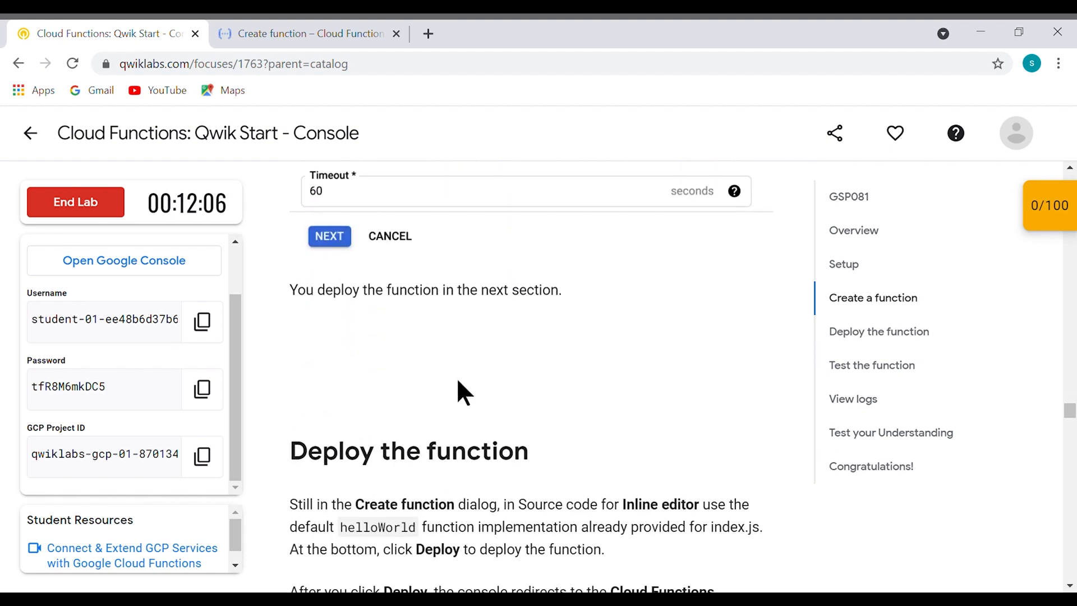
click(267, 32)
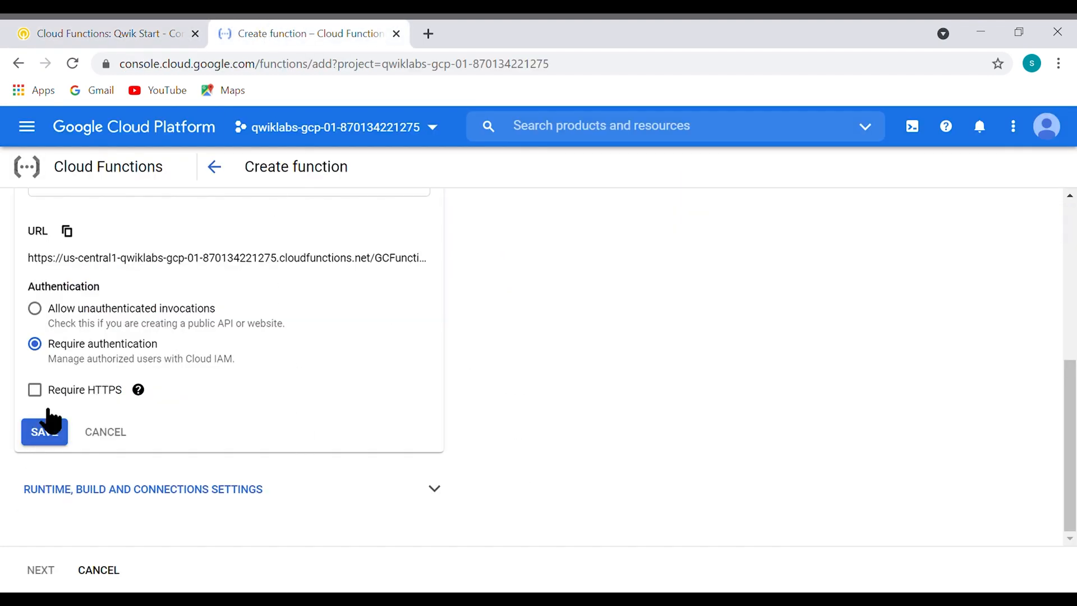
Recheck the lab's example configuration for the function's region, trigger authentication, allocated memory and timeout
click(93, 24)
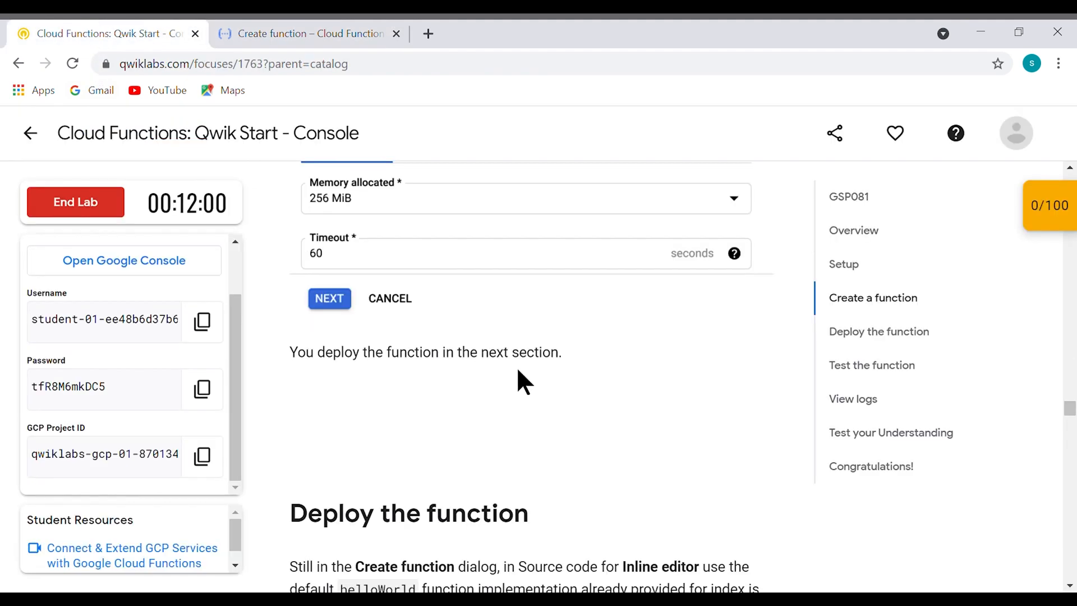
scroll(518, 370, up, 8)
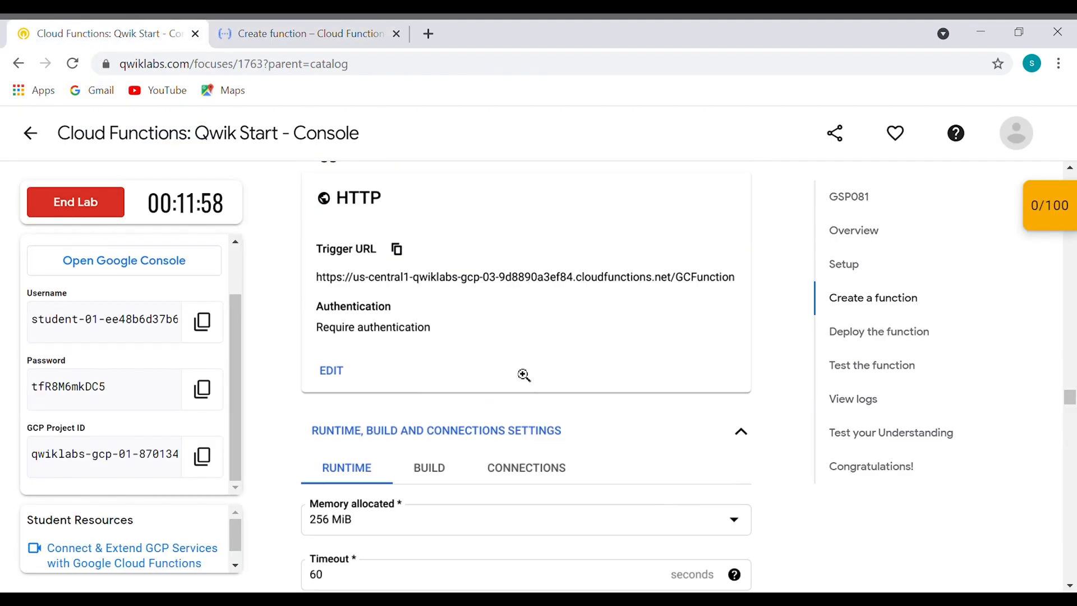
scroll(524, 374, down, 1)
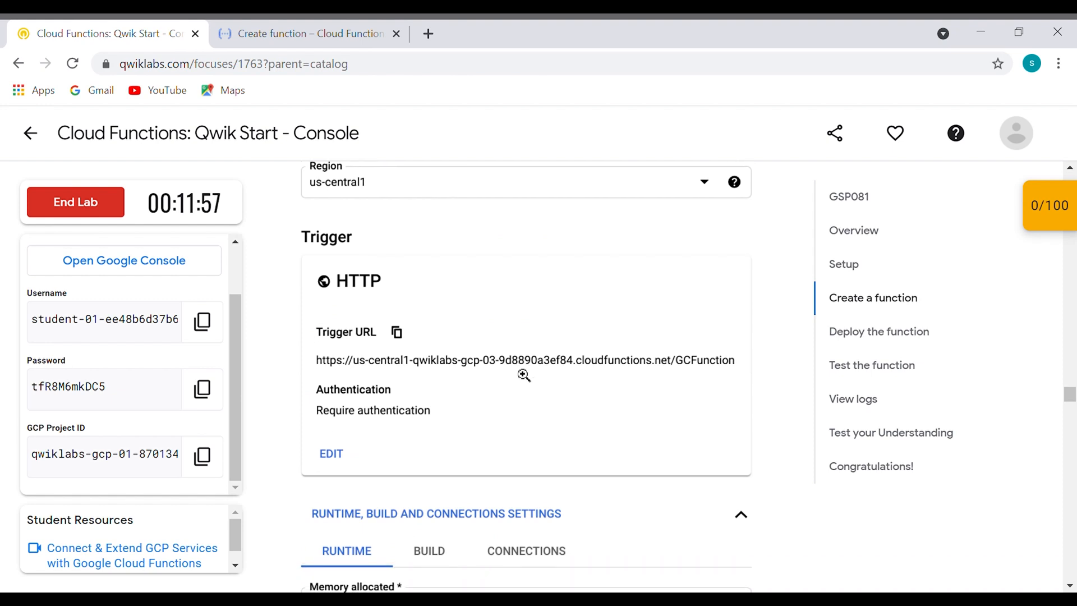
scroll(524, 375, up, 2)
scroll(524, 375, down, 3)
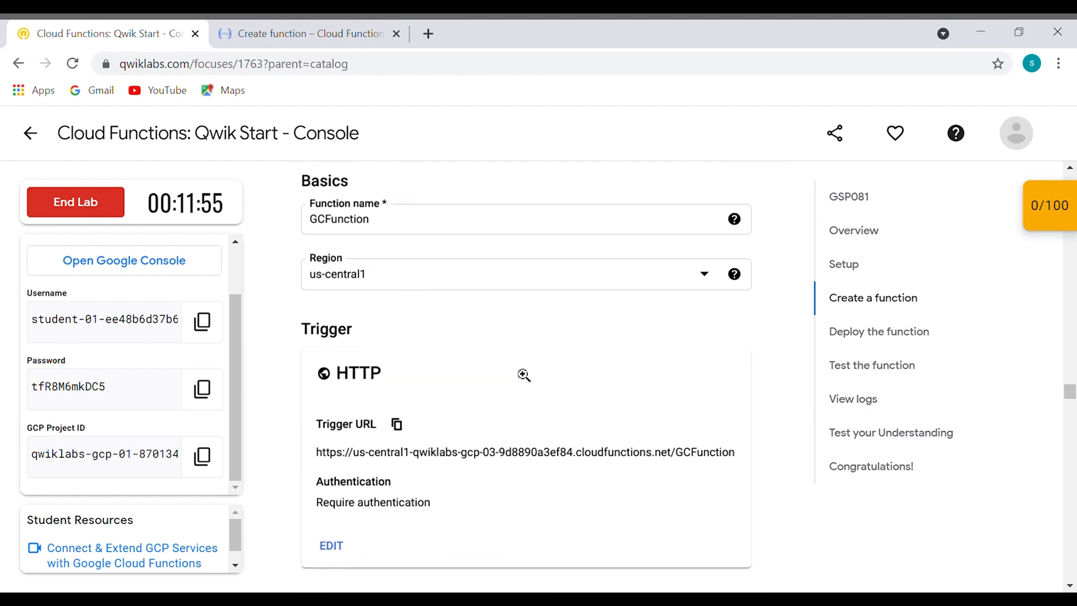
scroll(524, 375, down, 4)
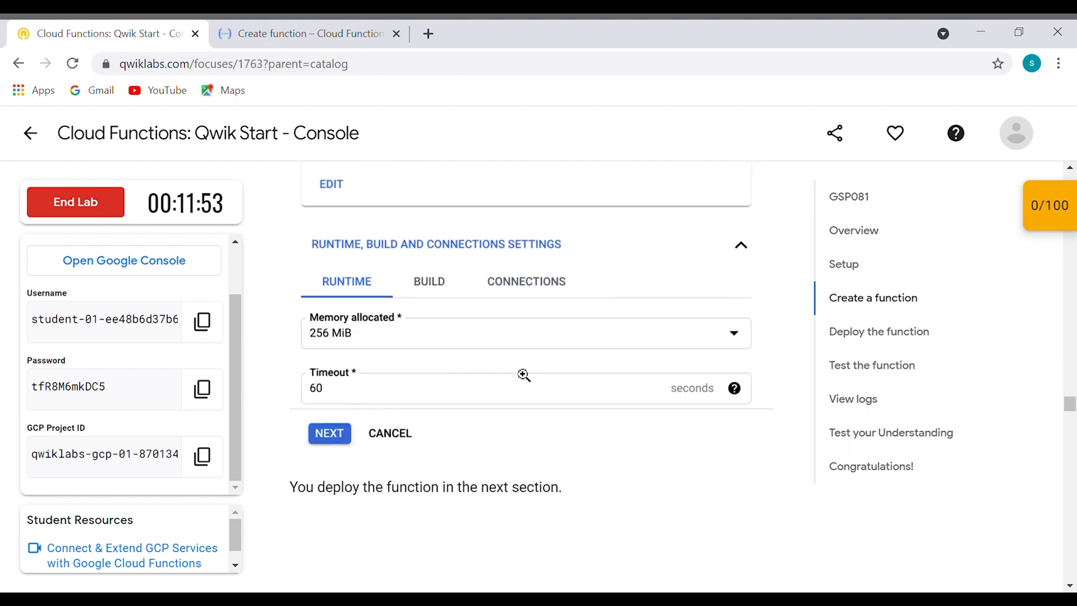
Save the function's HTTP trigger with Require authentication and check the lab's example runtime settings
click(268, 22)
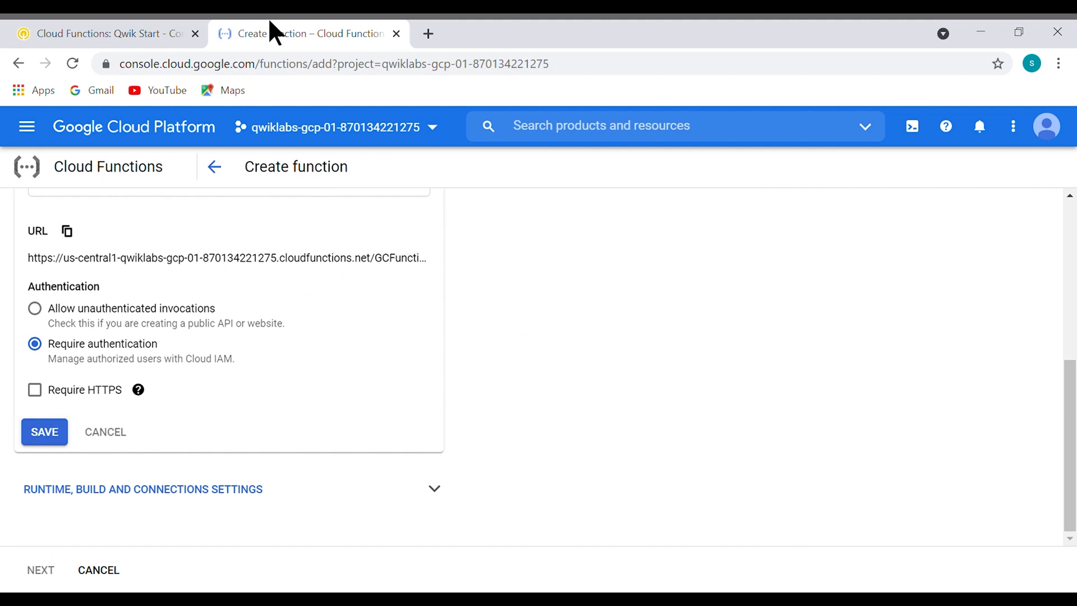
click(44, 444)
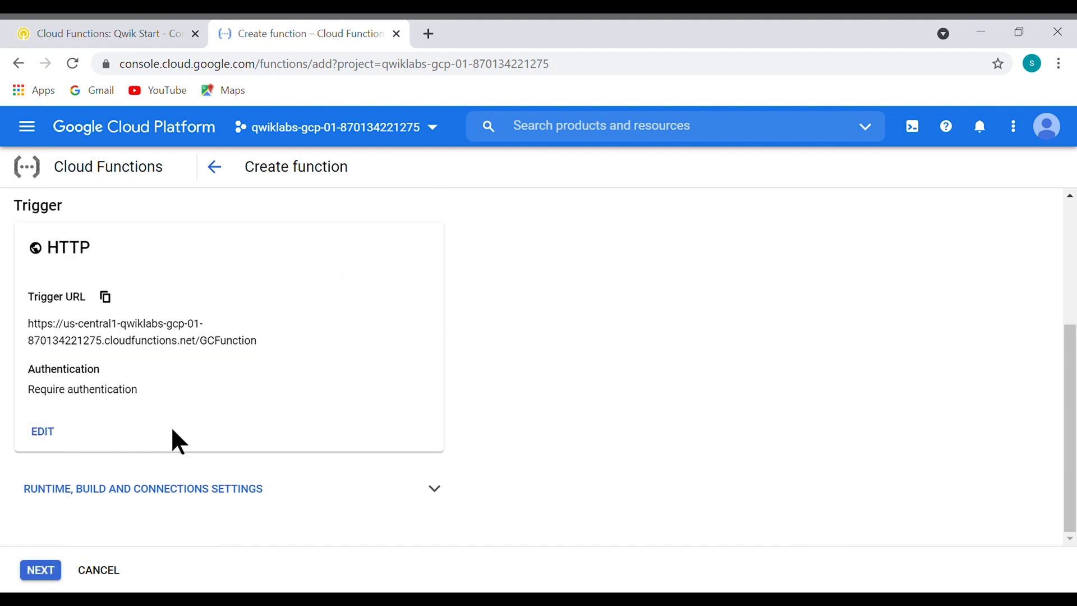
click(86, 30)
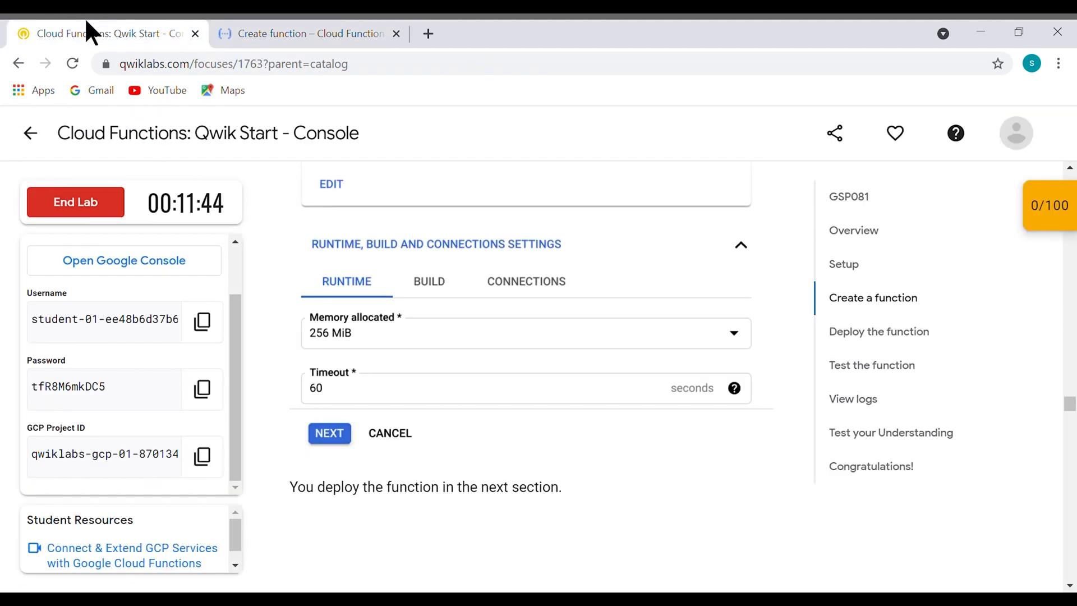
scroll(520, 324, up, 1)
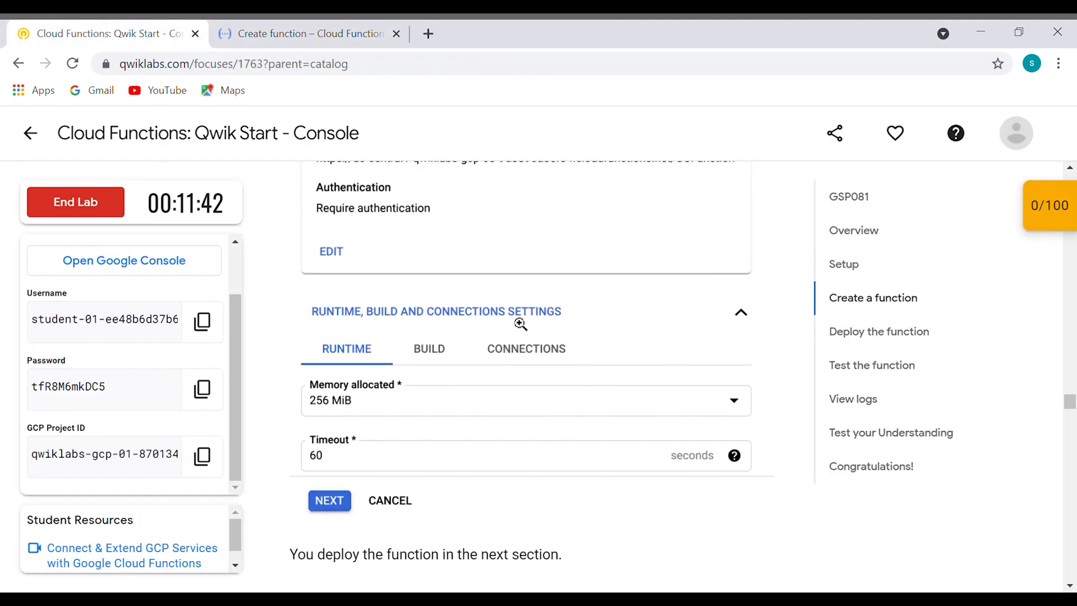
scroll(520, 324, down, 3)
Expand the function's runtime, build and connections settings and check the allocated memory and timeout against the lab
click(298, 26)
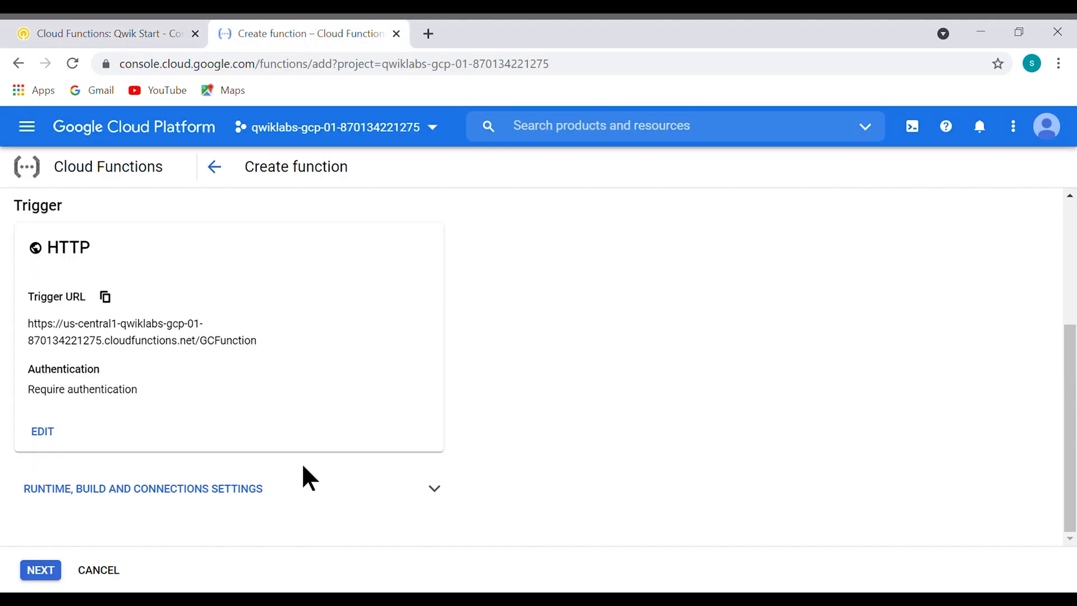
click(266, 493)
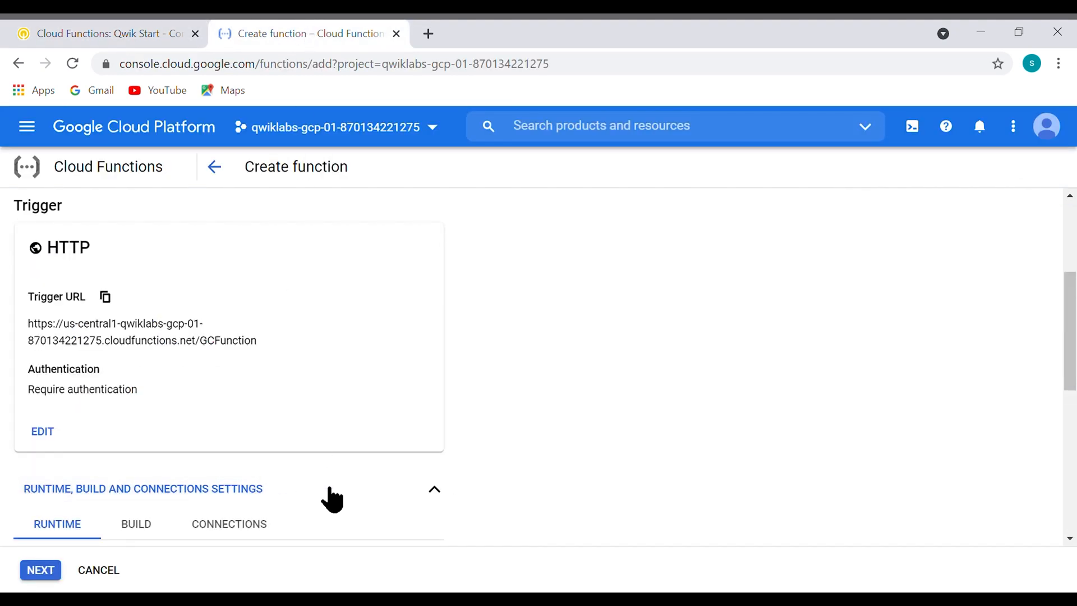
scroll(534, 441, down, 4)
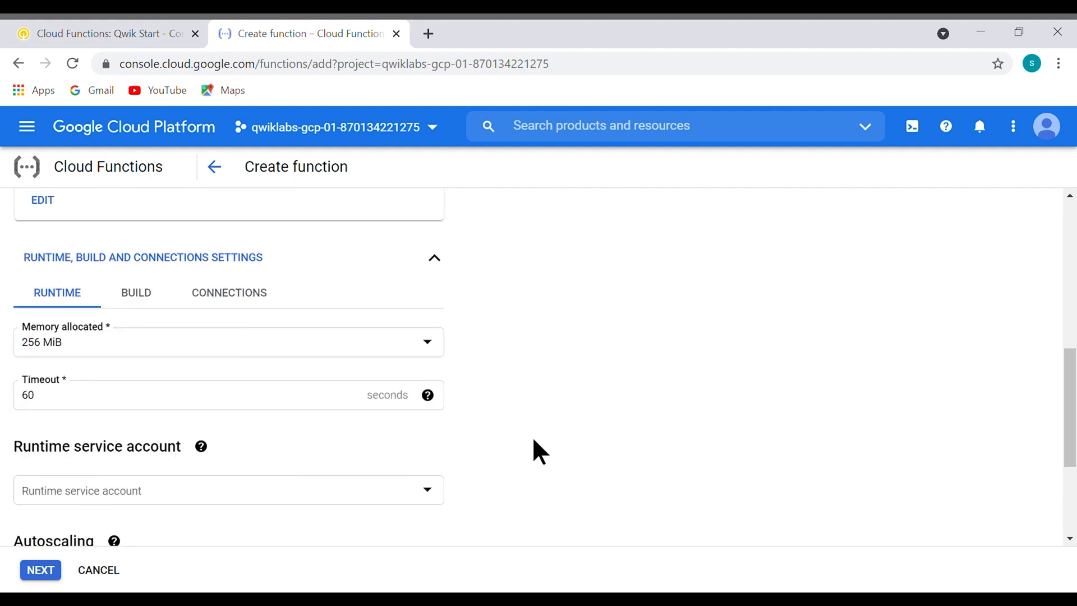
scroll(534, 440, down, 3)
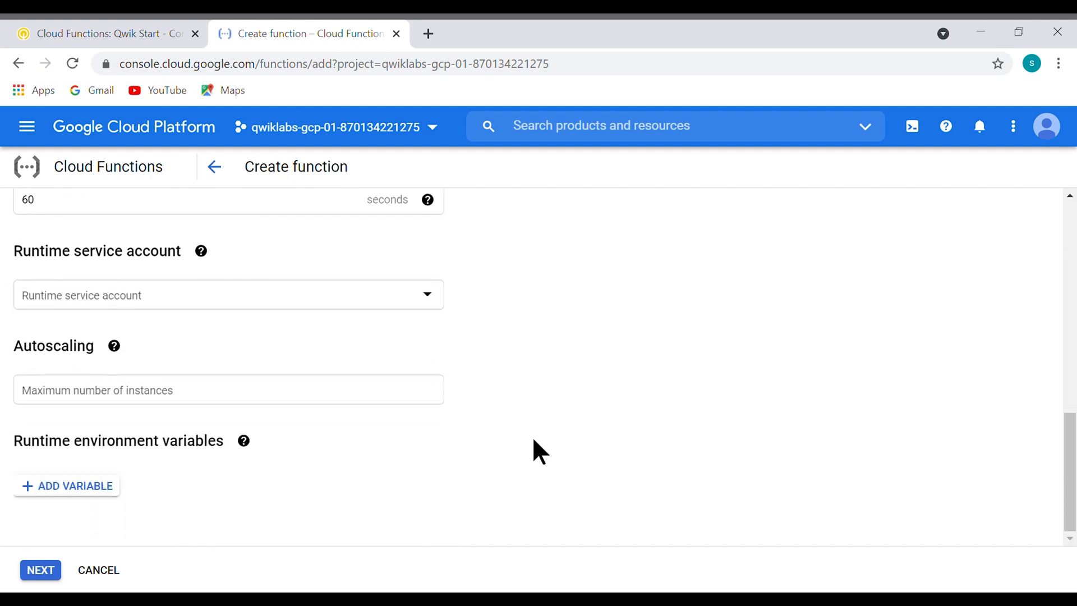
Read the lab's Deploy the function section, from the source code instructions to the Test Completed Task check
click(156, 24)
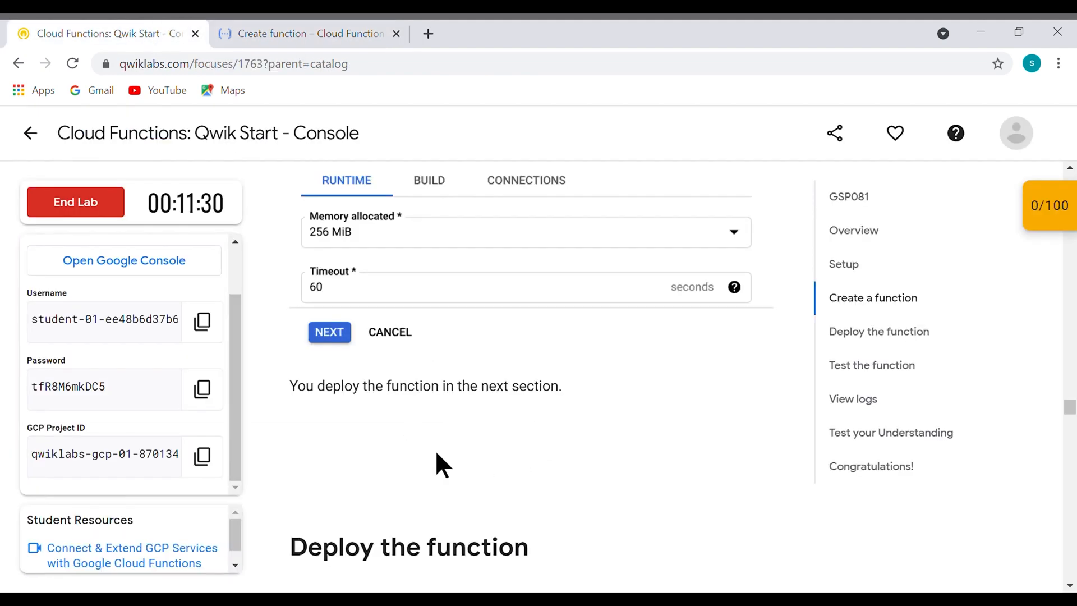
scroll(436, 455, down, 1)
scroll(436, 454, up, 2)
scroll(443, 460, down, 8)
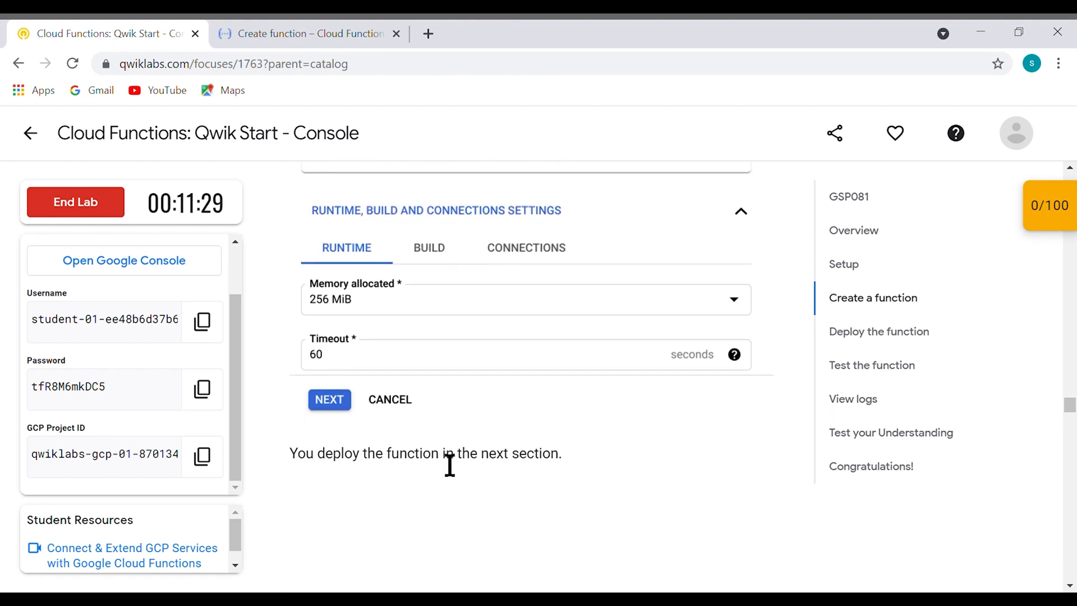
scroll(450, 465, down, 1)
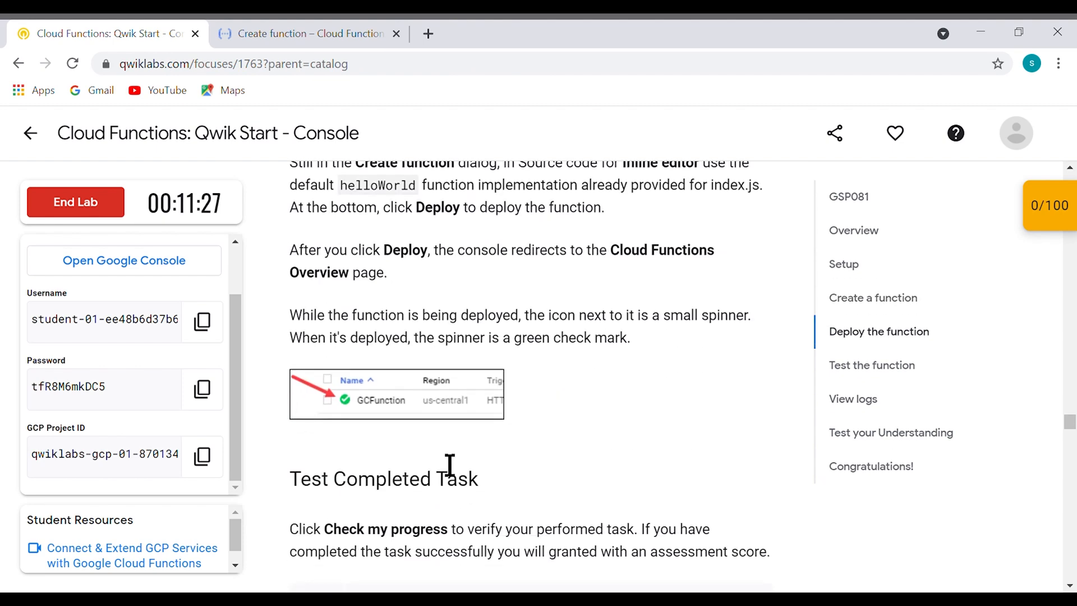
scroll(437, 455, down, 3)
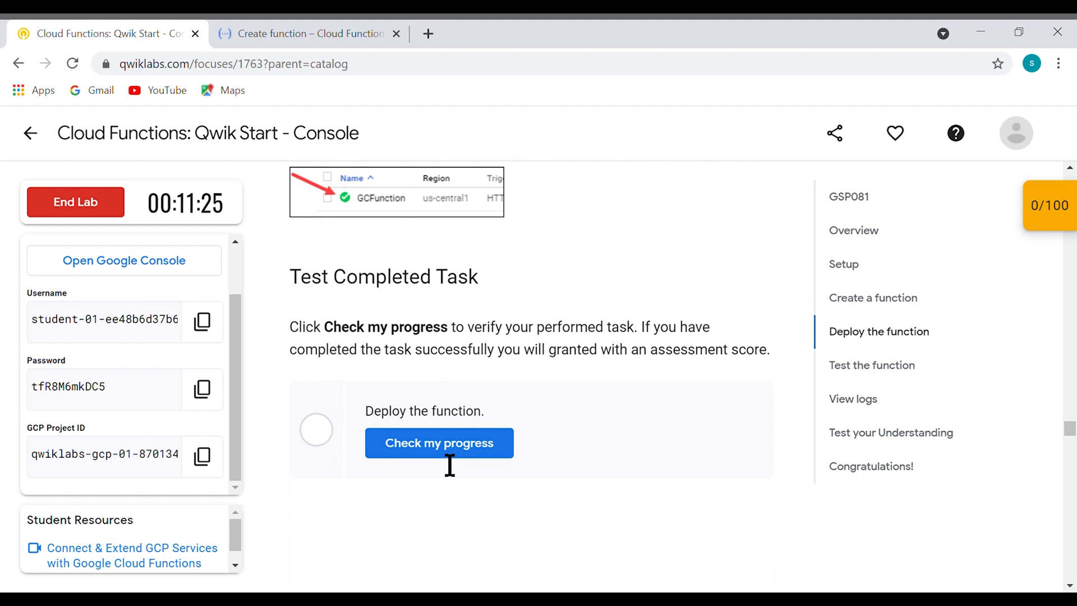
scroll(447, 465, up, 1)
scroll(447, 465, up, 1)
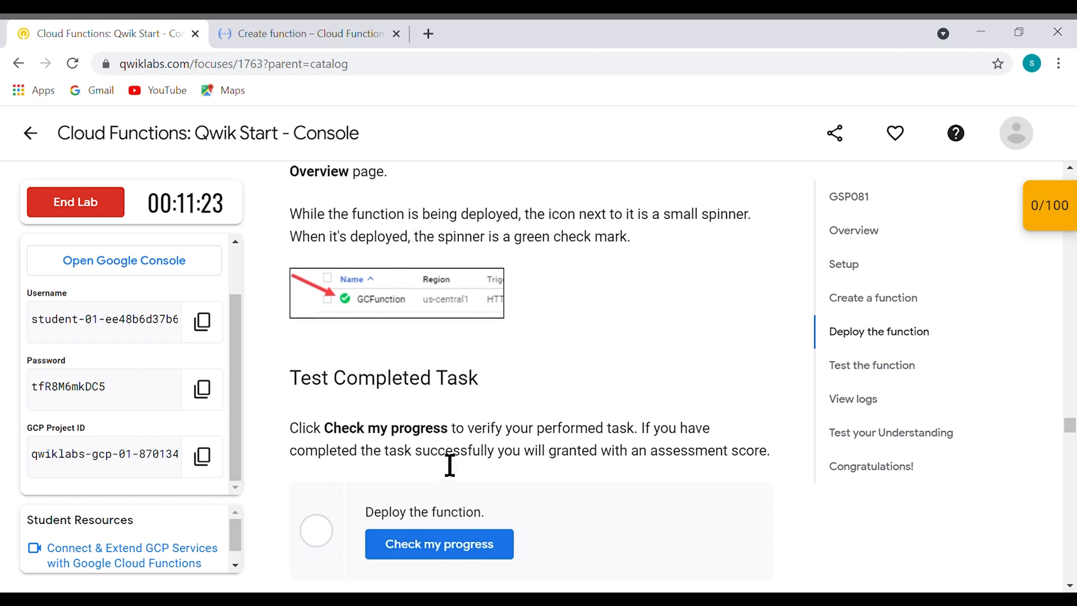
Proceed to the function's code stage and deploy GCFunction with the default Node.js 10 helloWorld source
click(243, 32)
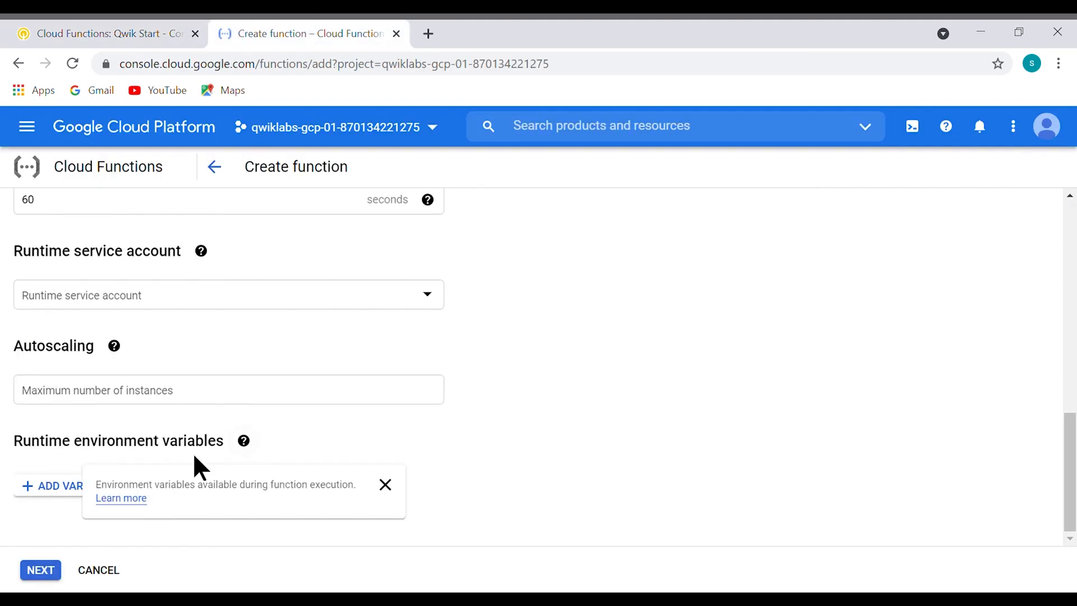
click(44, 577)
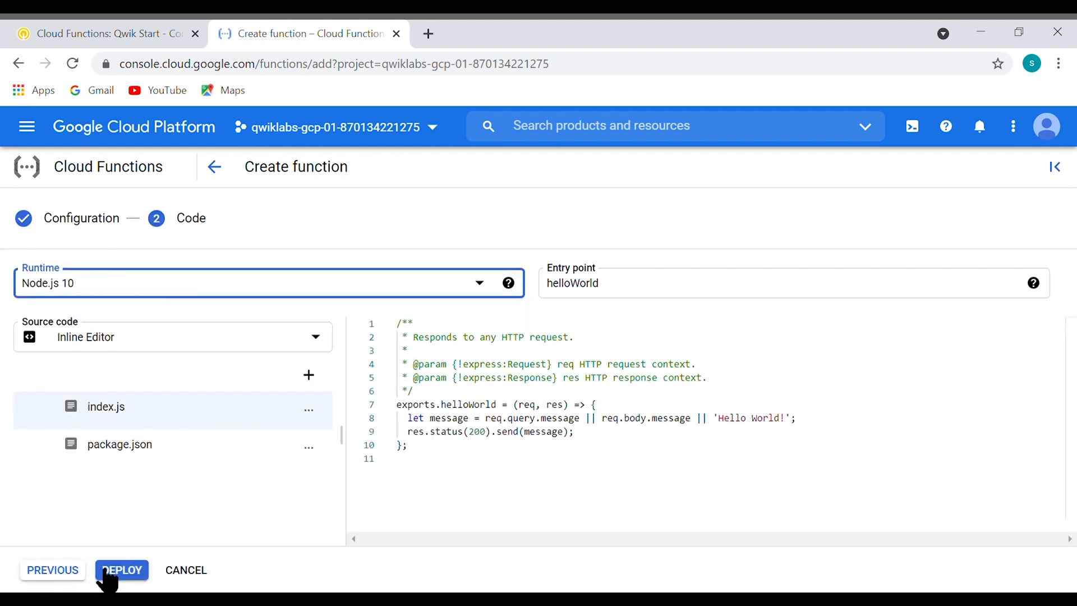
click(108, 570)
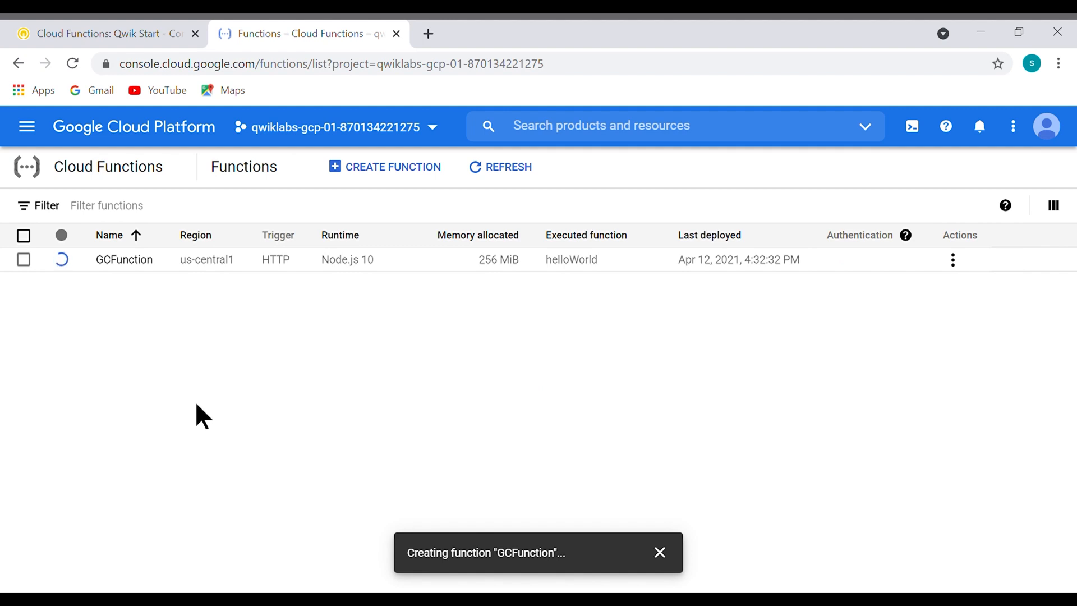
Check GCFunction's deployment status and run the lab's progress check for the Deploy the function task
click(115, 23)
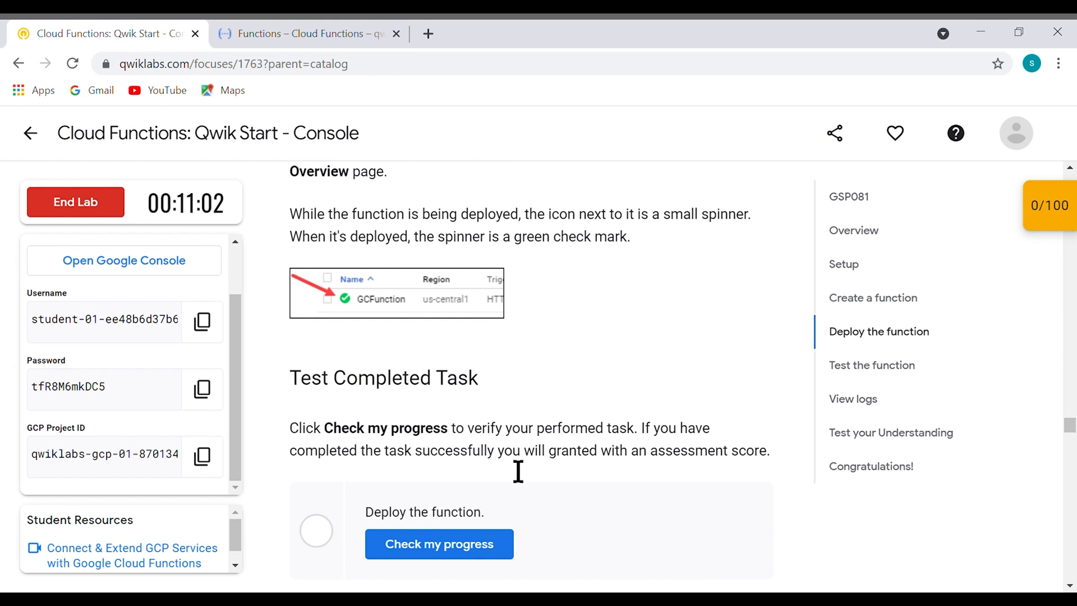
scroll(516, 471, down, 1)
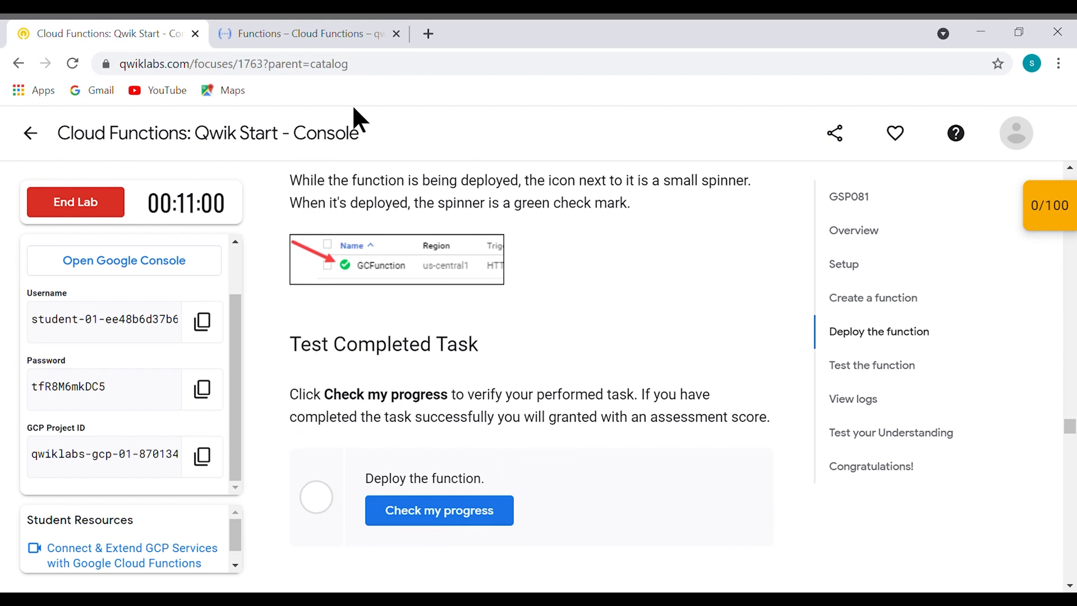
click(298, 32)
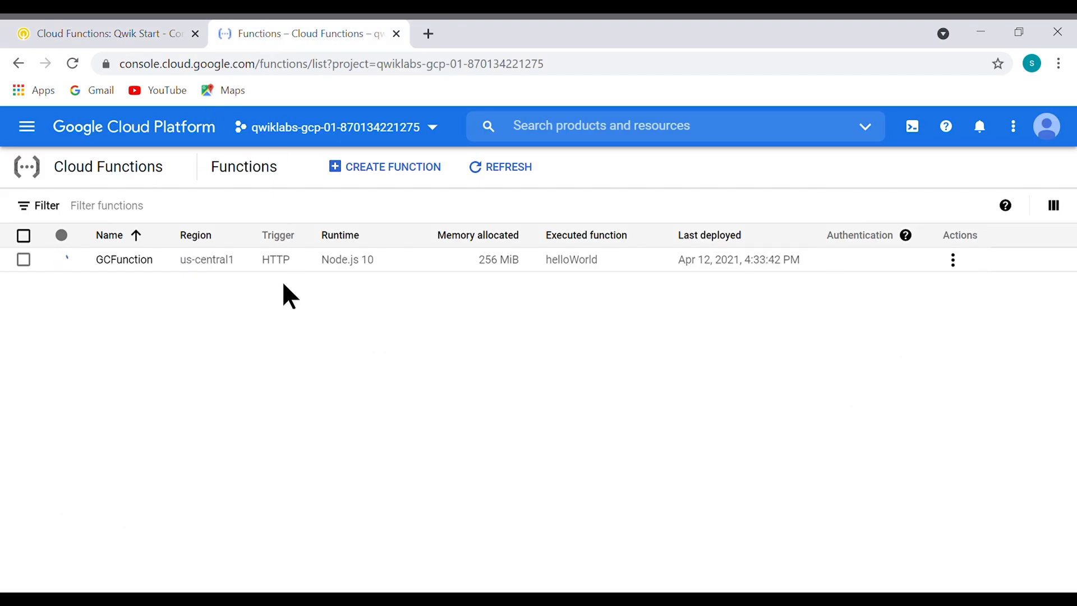
click(151, 23)
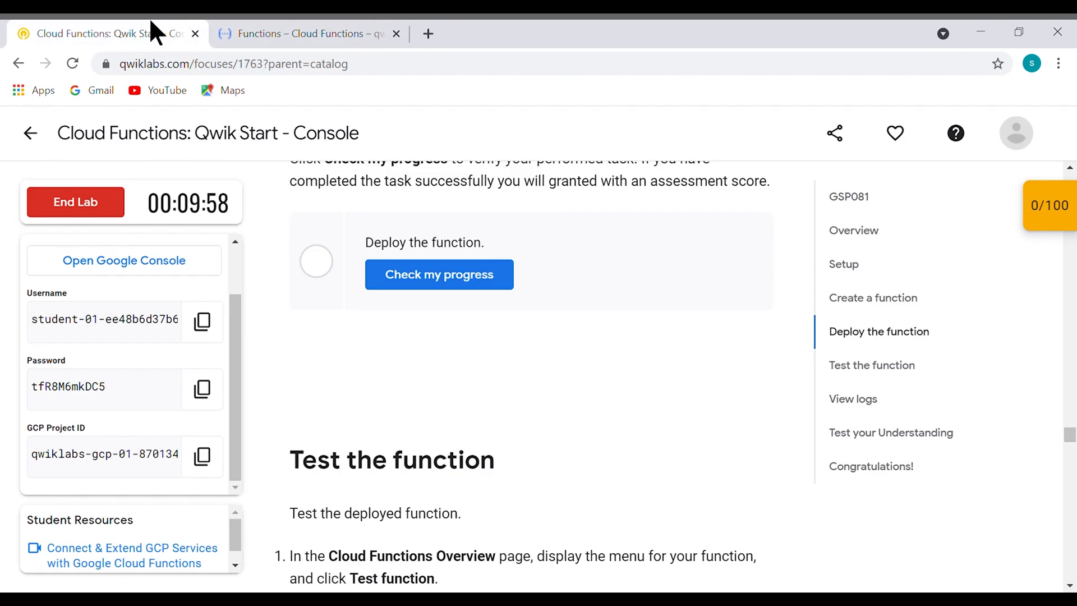
click(480, 278)
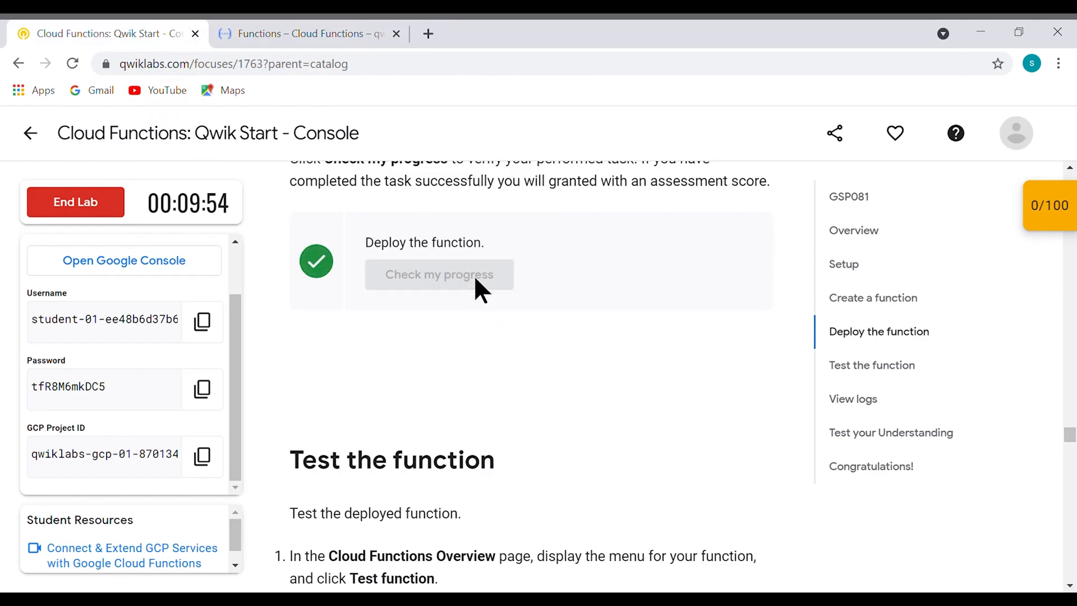
Read the lab's Test the function instructions and open the testing page for GCFunction from the functions list
scroll(528, 503, down, 5)
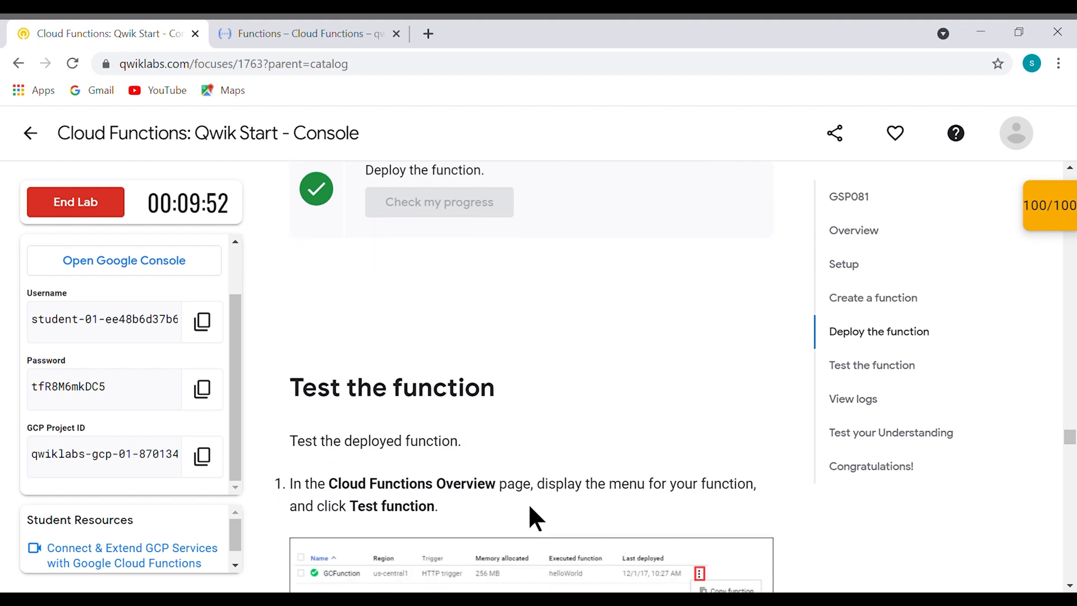
scroll(528, 503, down, 3)
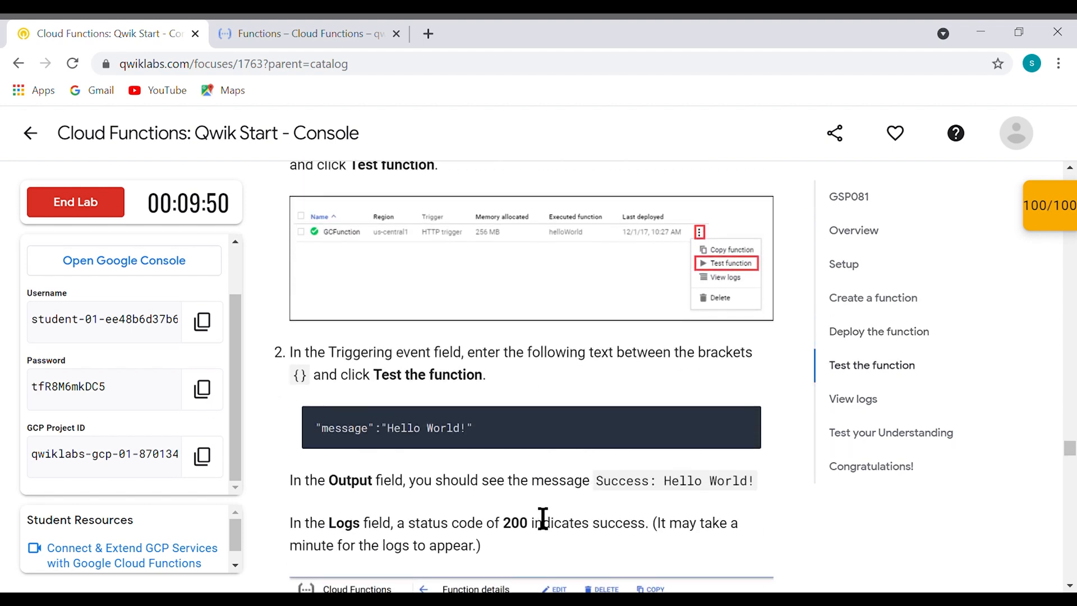
click(310, 23)
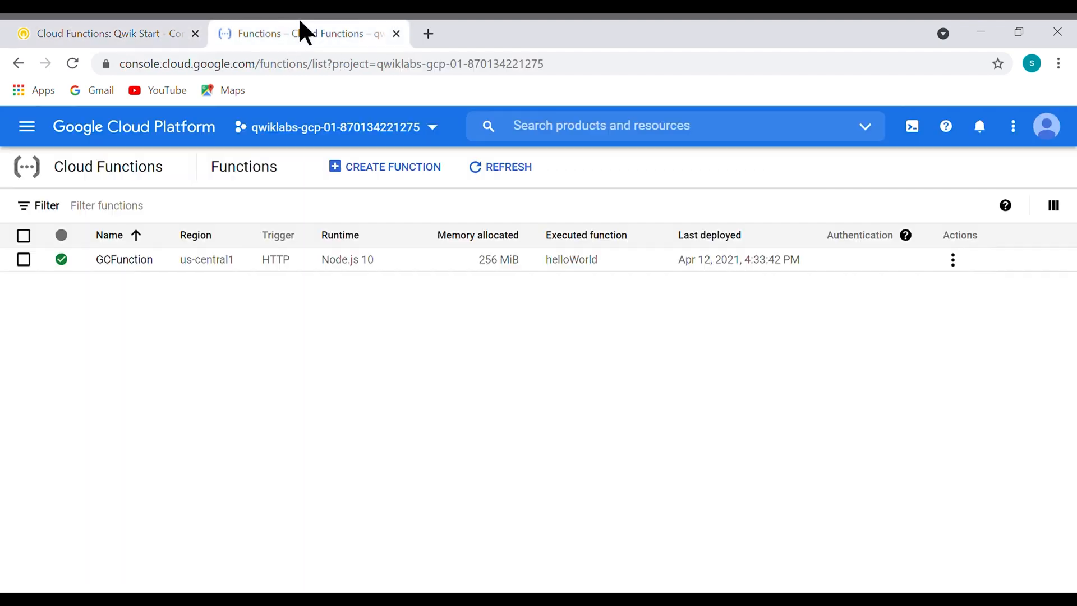
mouse_move(905, 235)
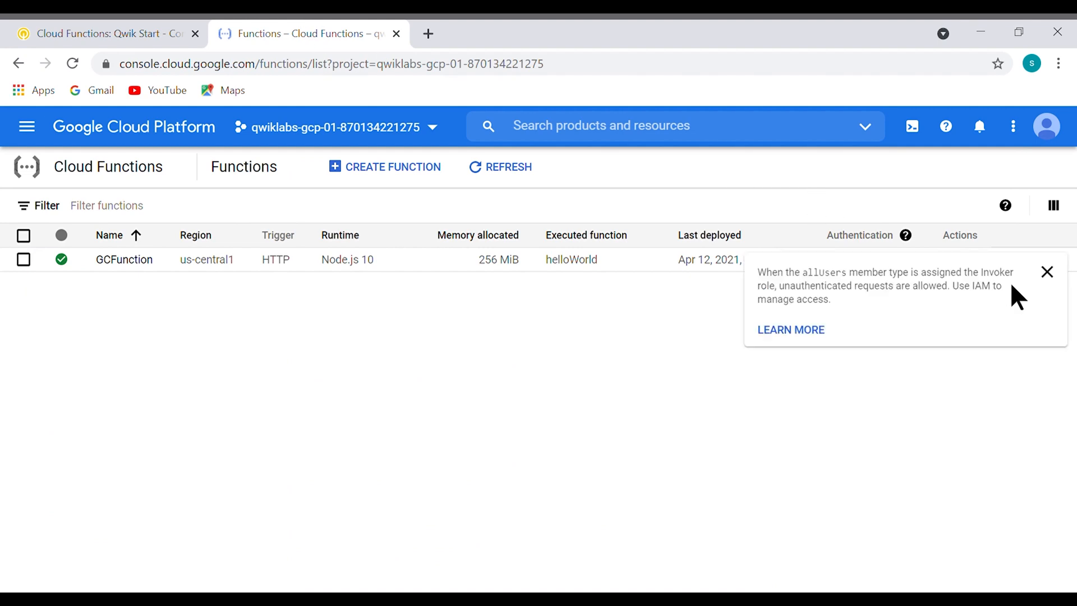
click(1048, 272)
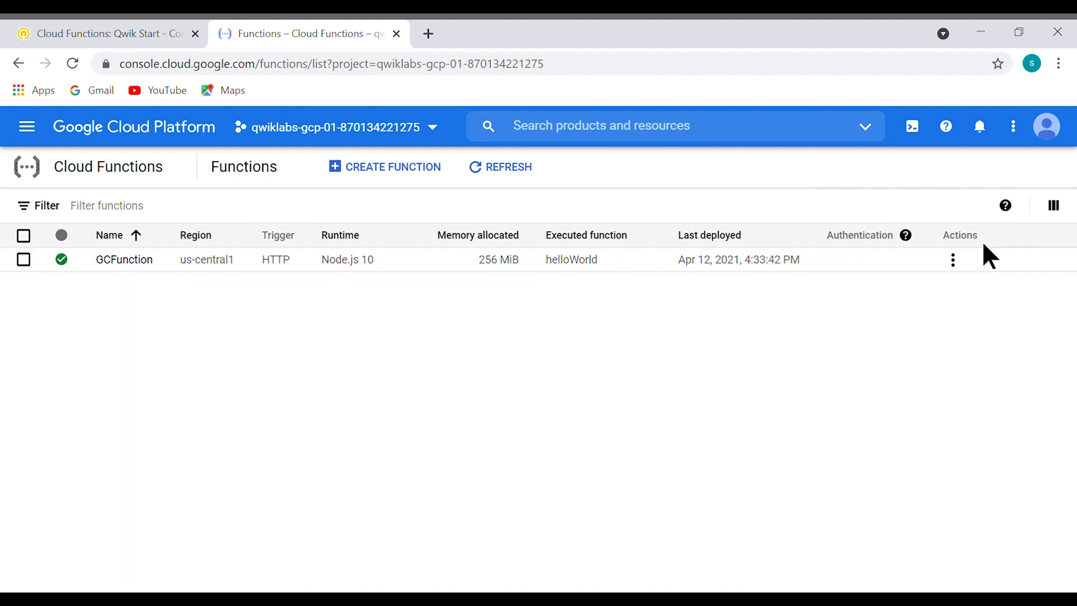
click(955, 259)
click(934, 325)
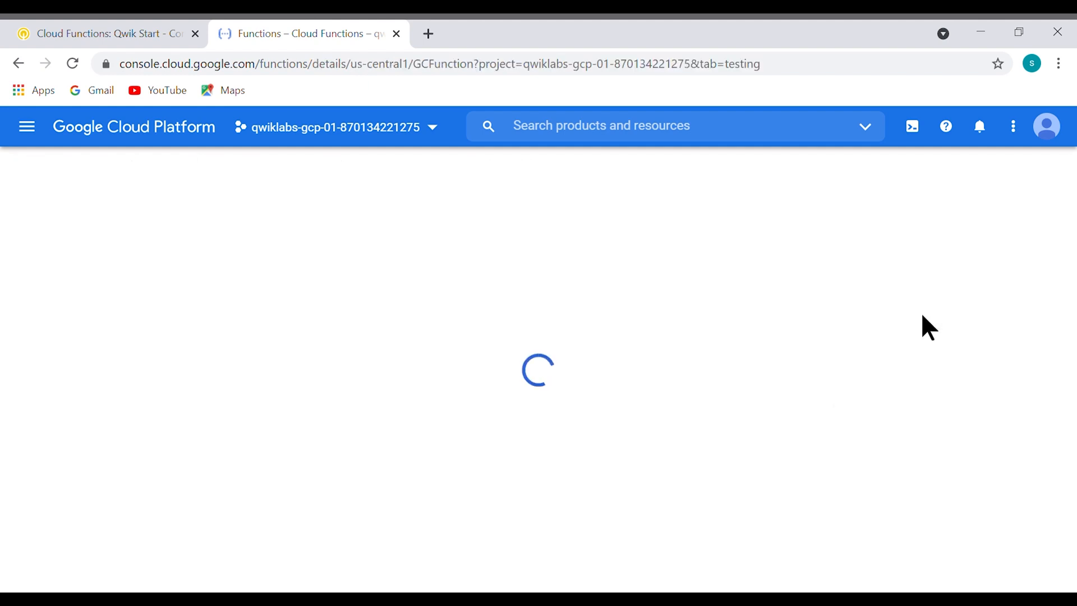
Fill GCFunction's triggering event with {"message":"Hello World!"}, using the message text from the lab, and compare it with the lab's example
click(74, 26)
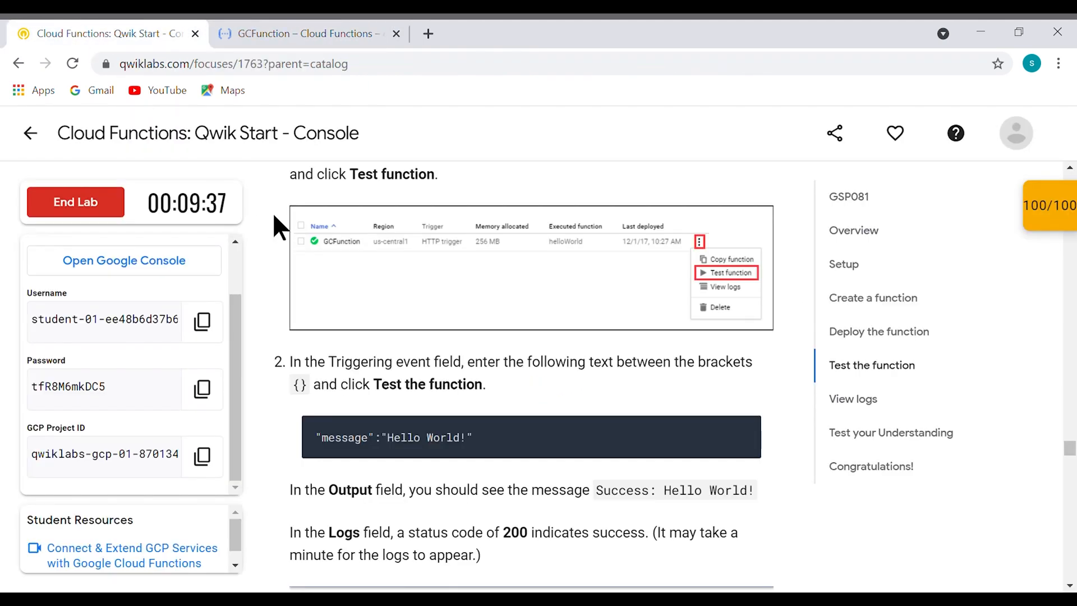
click(743, 434)
scroll(691, 501, down, 1)
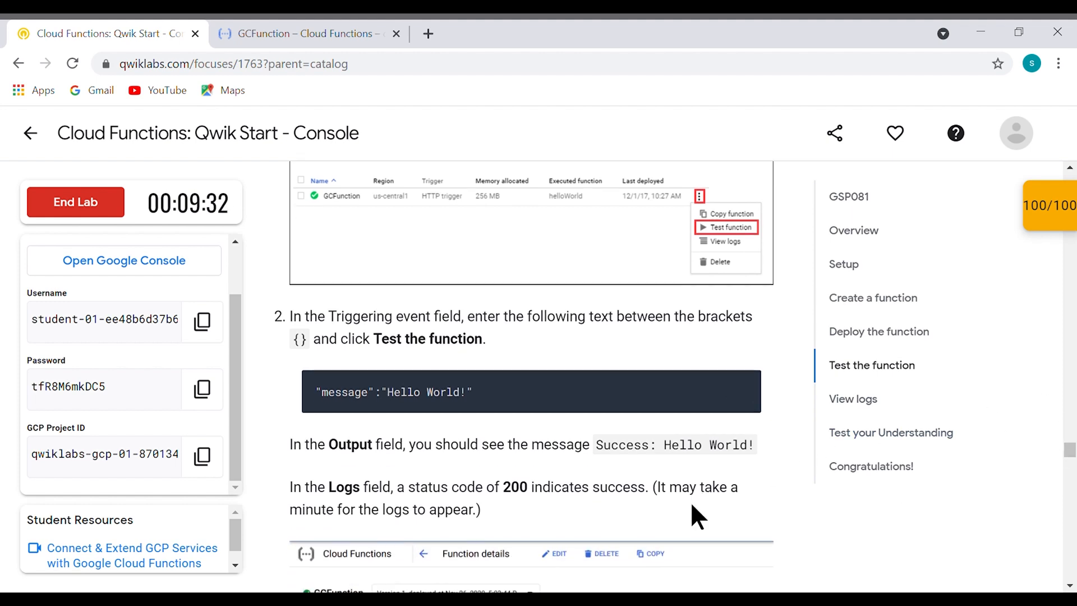
scroll(691, 501, down, 6)
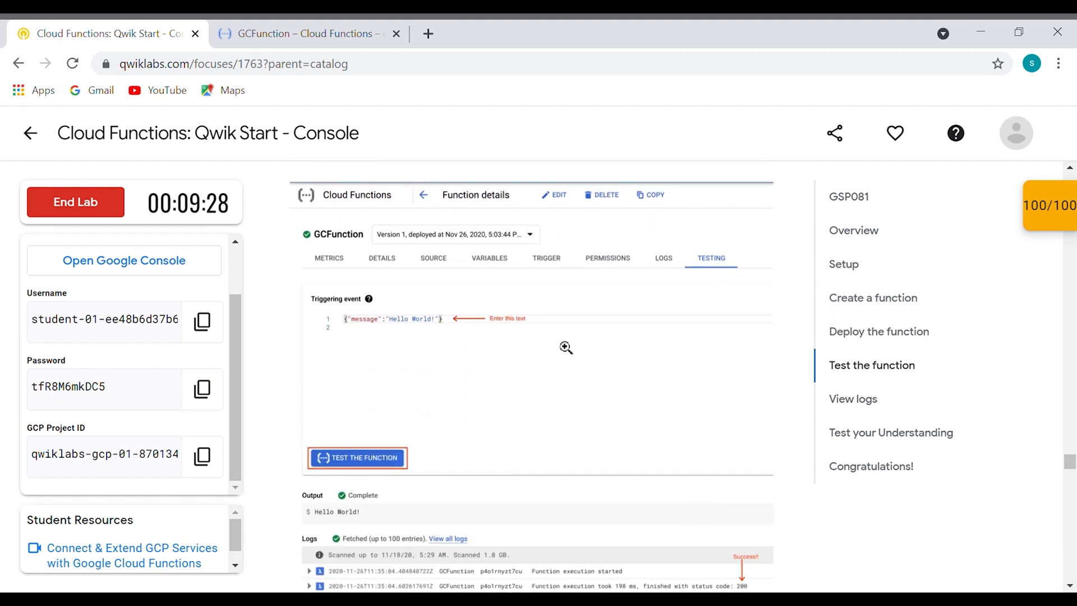
click(334, 34)
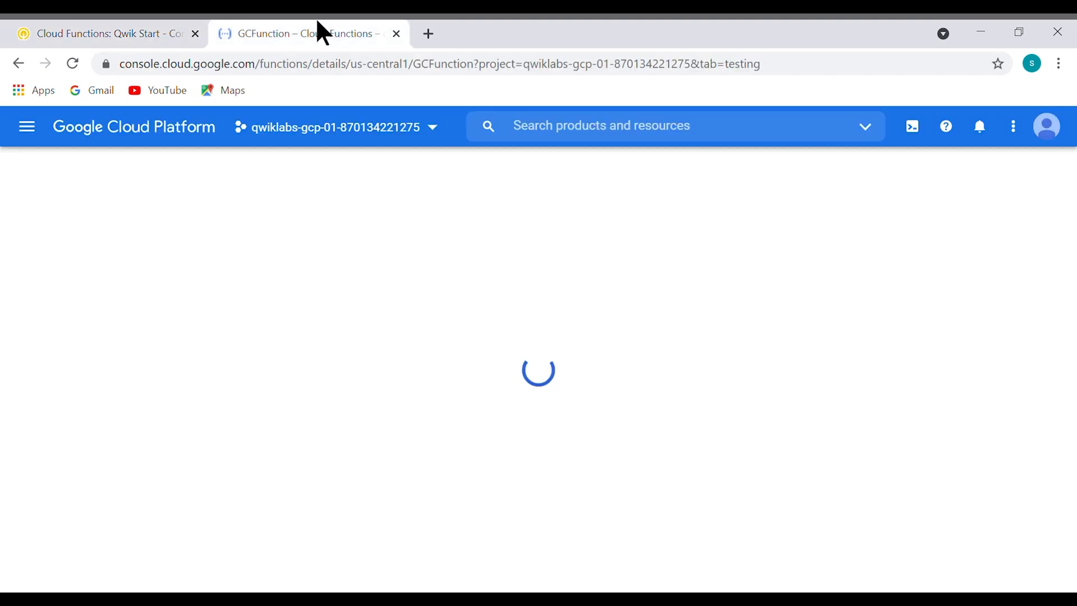
click(104, 381)
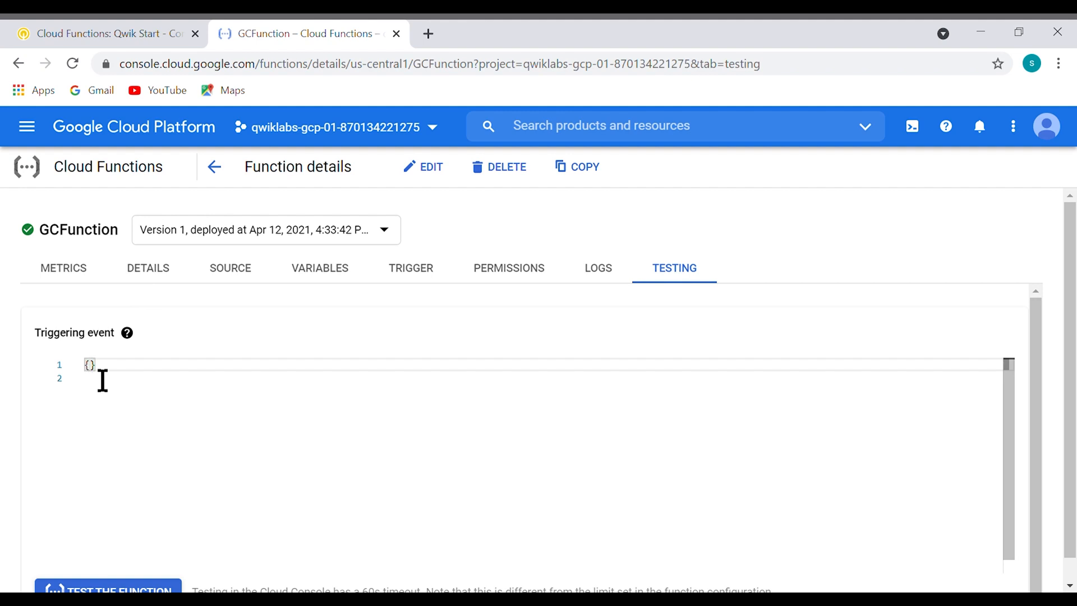
key(ctrl+a)
key(ctrl+v)
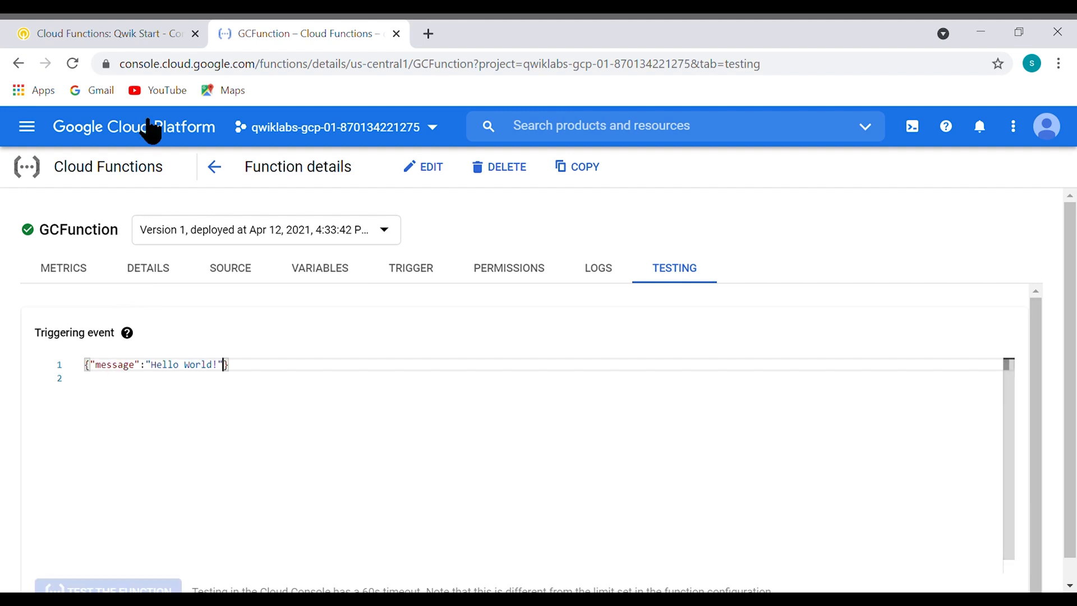
click(58, 23)
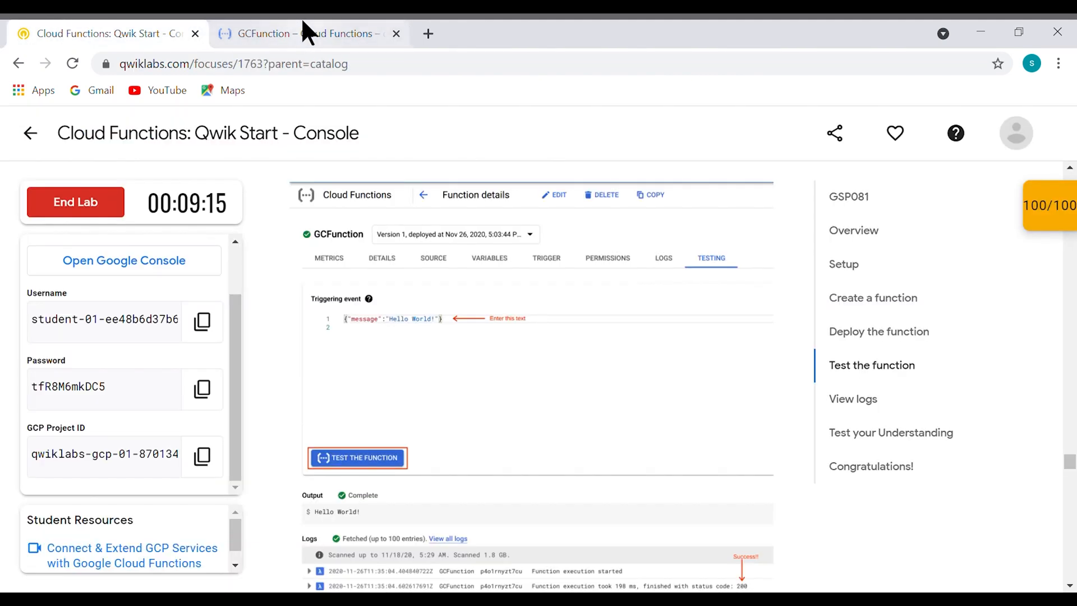
click(275, 29)
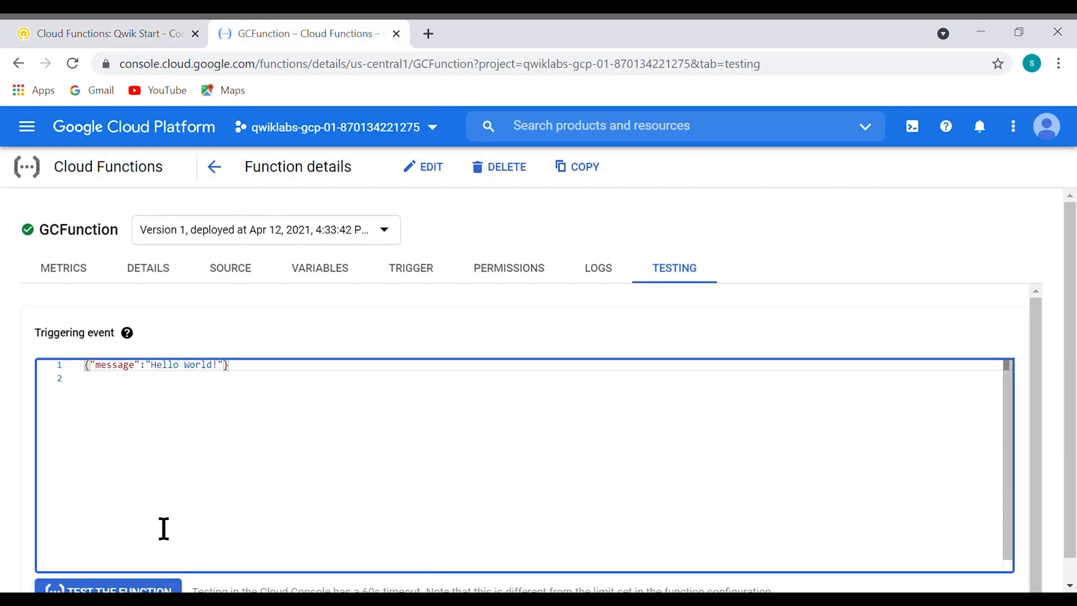
Run the test of GCFunction with the entered triggering event and compare its output with the example in the Qwiklabs instructions
click(128, 584)
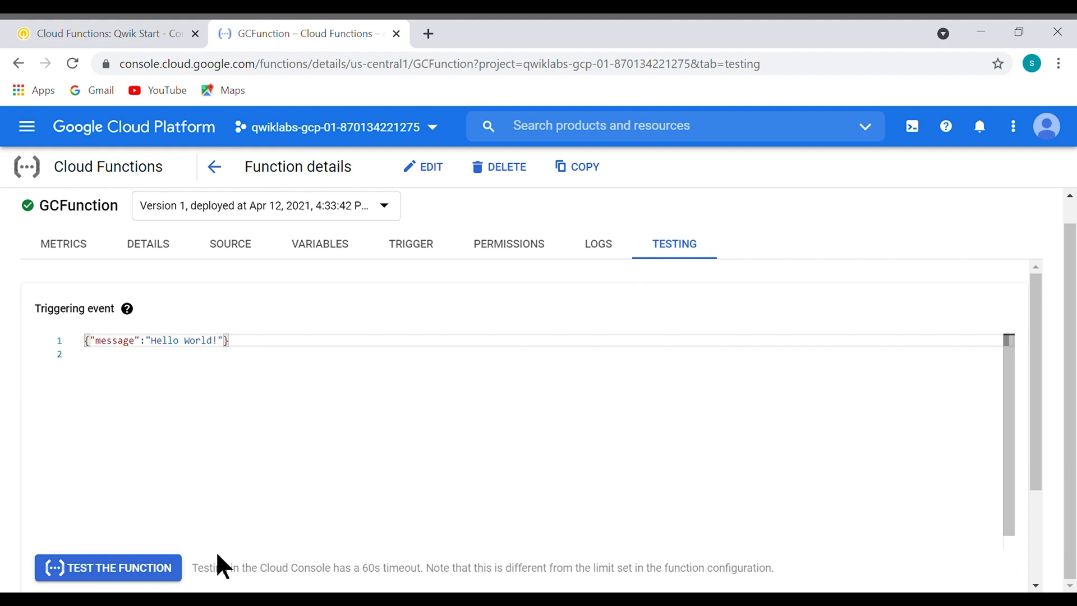
scroll(1038, 364, down, 3)
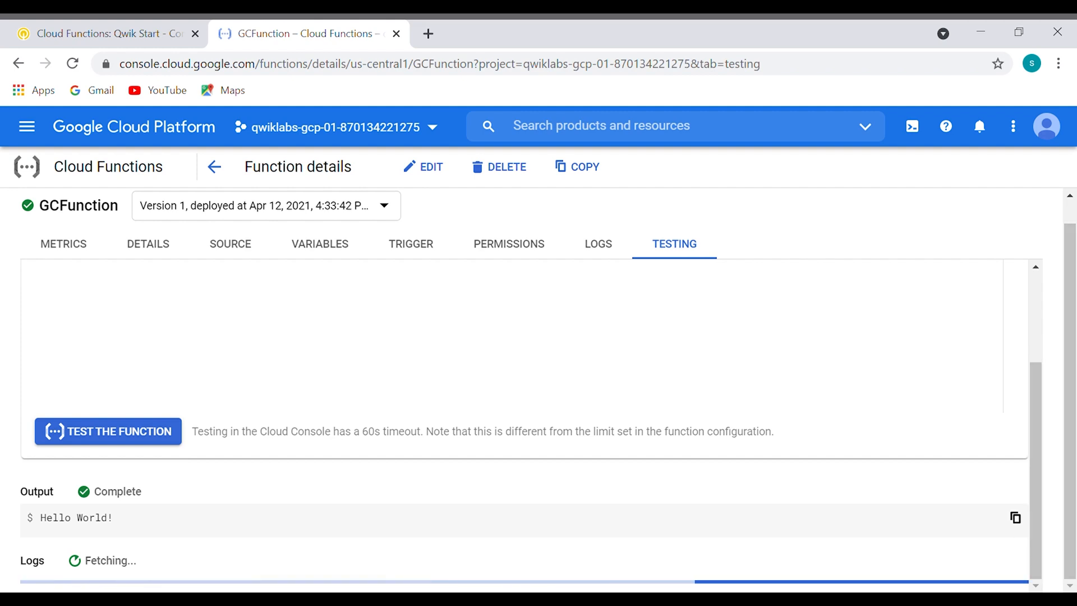
click(85, 31)
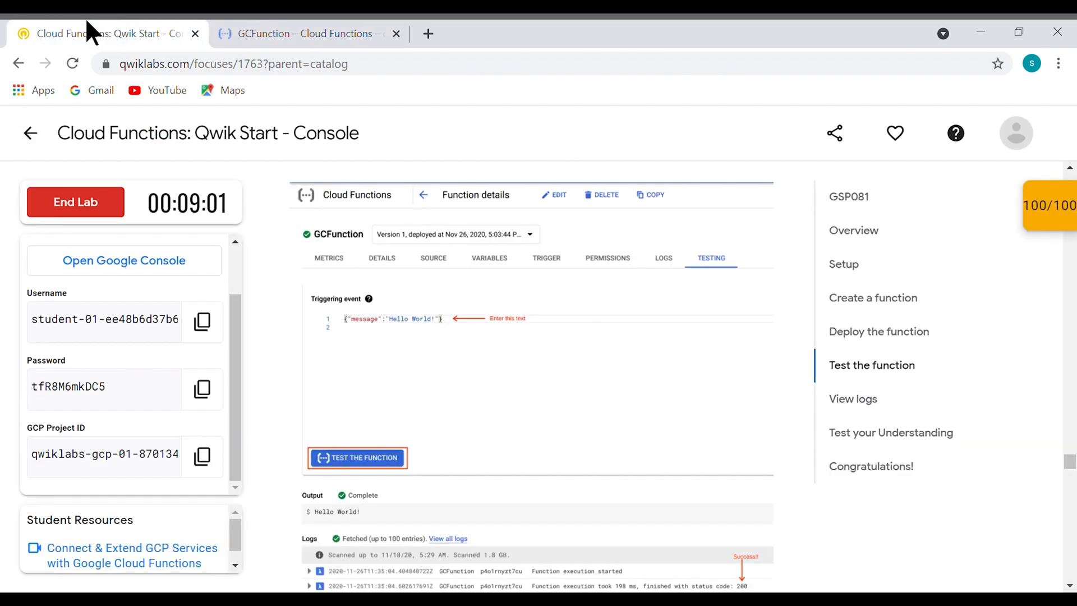
scroll(469, 413, down, 8)
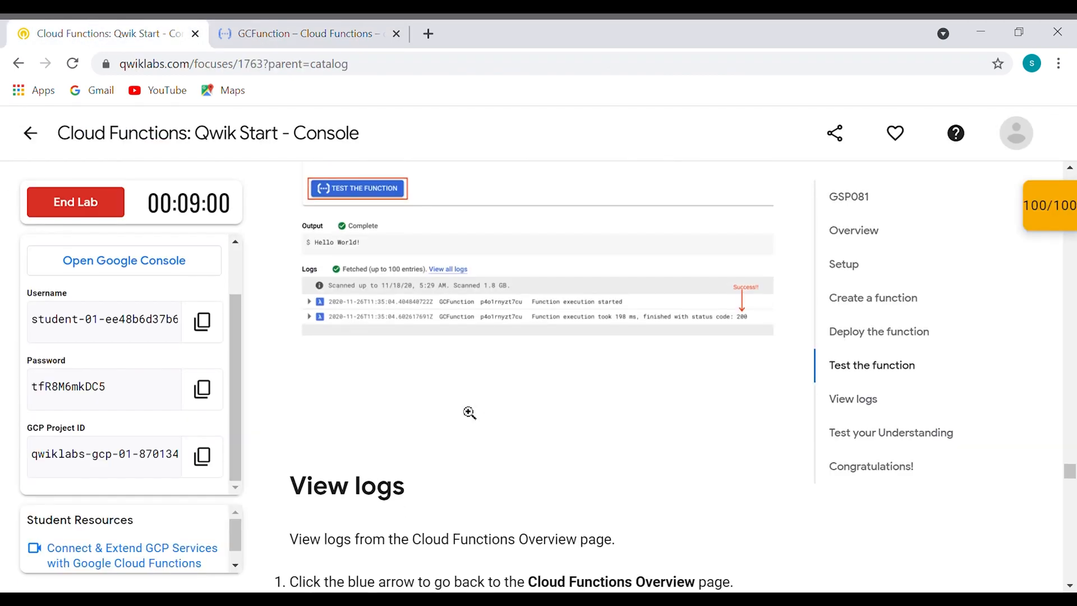
Answer the Test your Understanding questions: True for Cloud Functions being serverless, and submit HTTP as the lab function's trigger type
scroll(477, 419, down, 5)
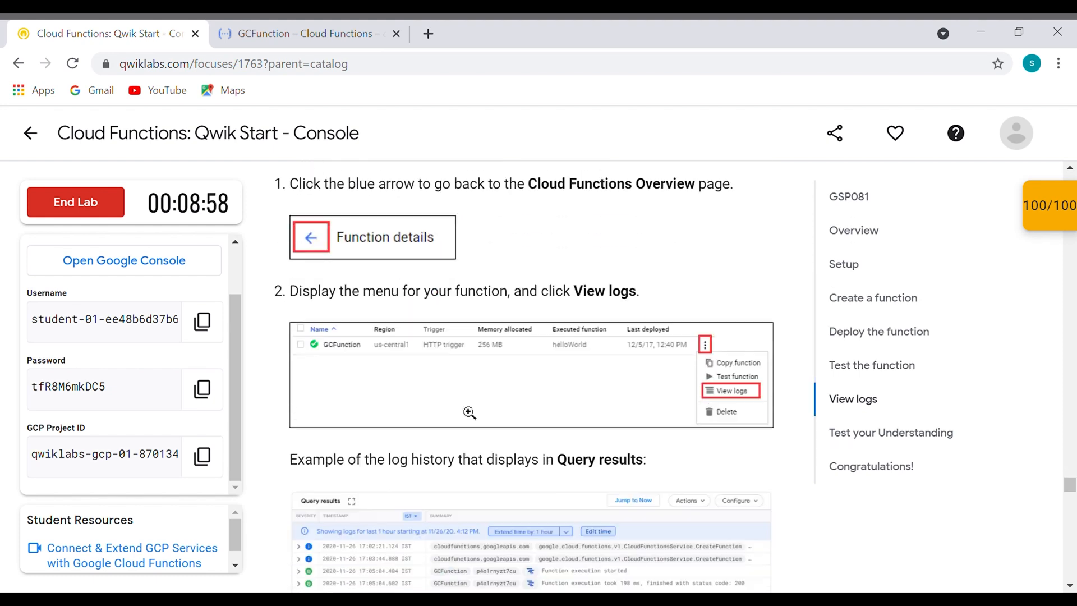
scroll(468, 412, down, 8)
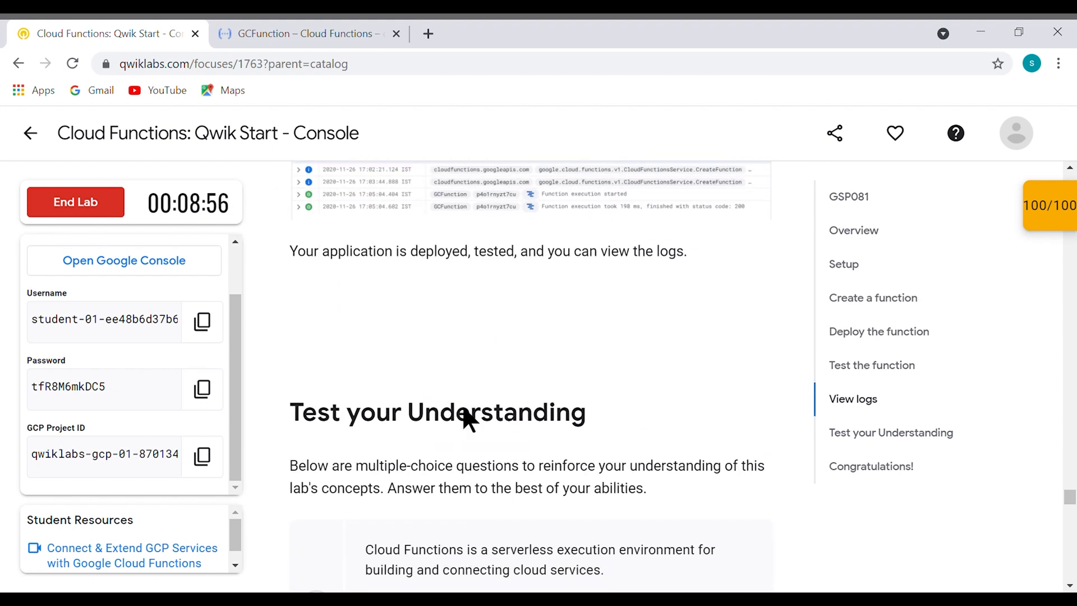
scroll(464, 408, down, 3)
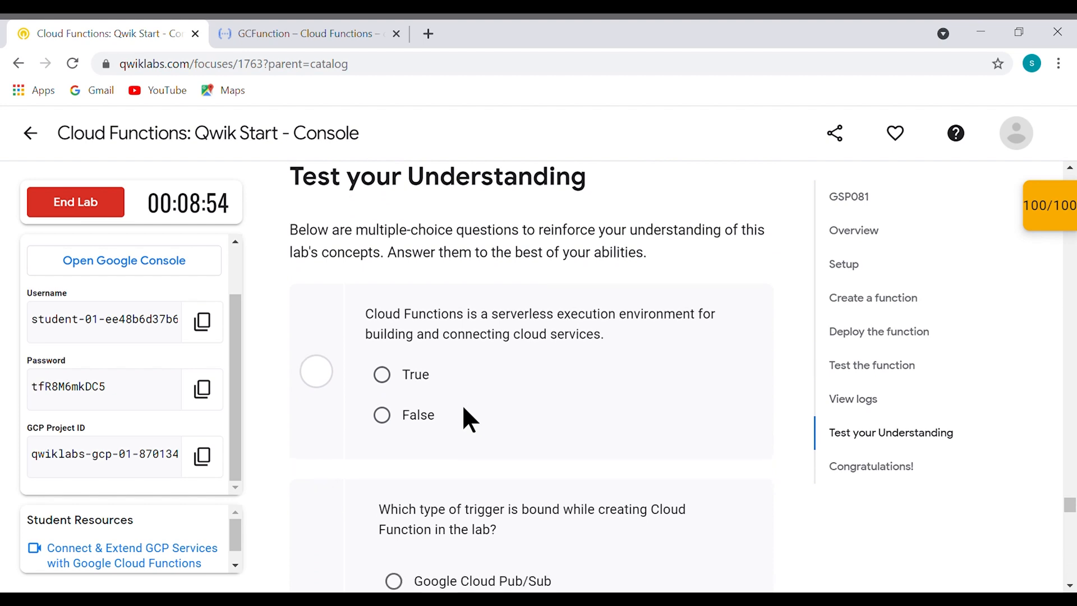
click(412, 272)
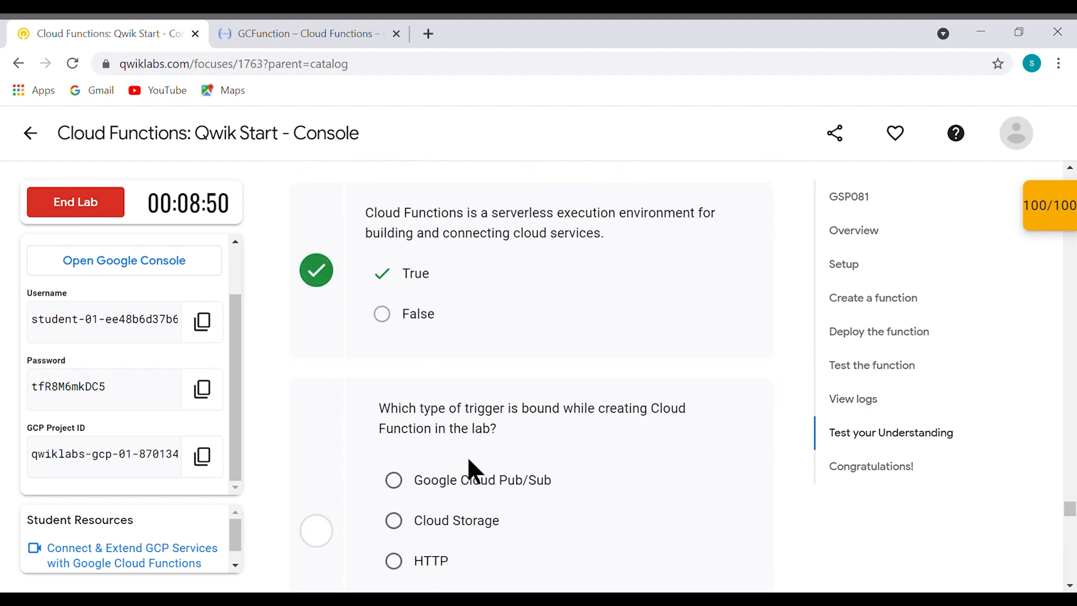
scroll(546, 377, down, 3)
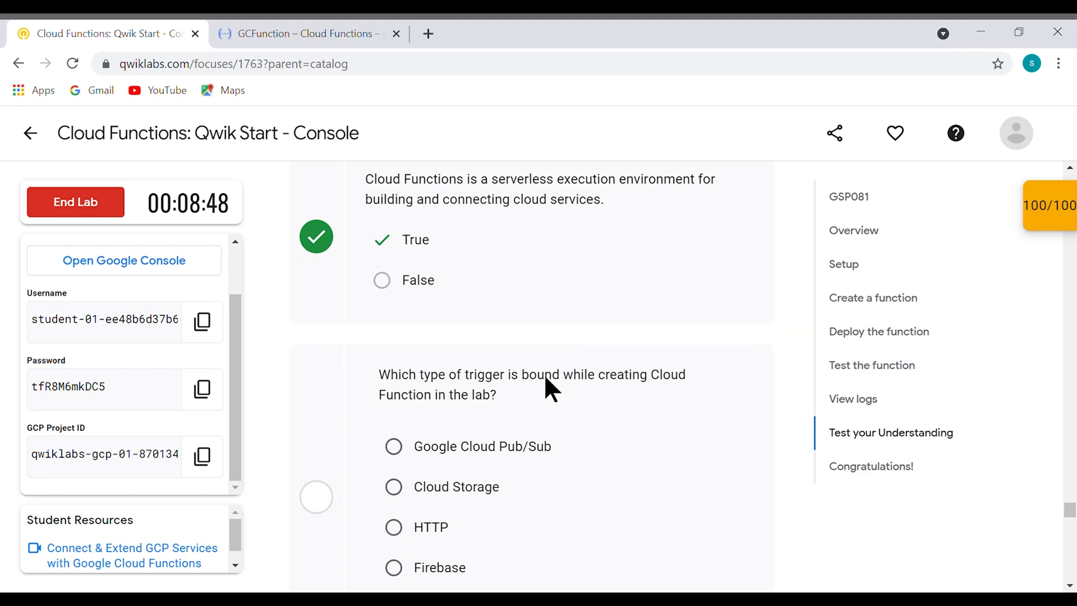
click(402, 364)
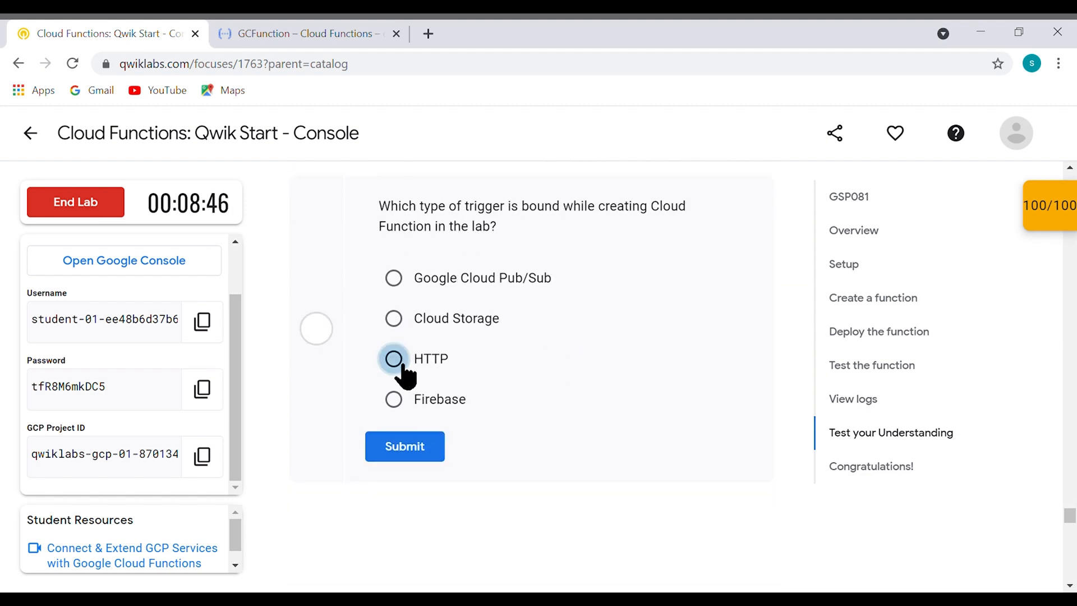
click(409, 451)
Review the lab's closing Congratulations section, then end the lab and confirm ending it
scroll(407, 517, down, 10)
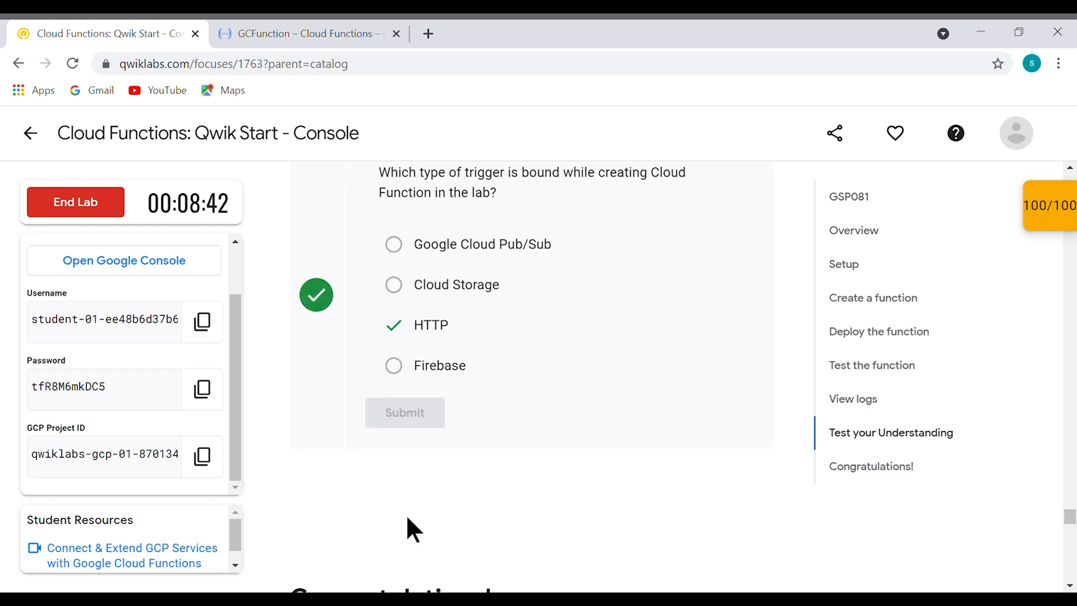
scroll(413, 522, up, 3)
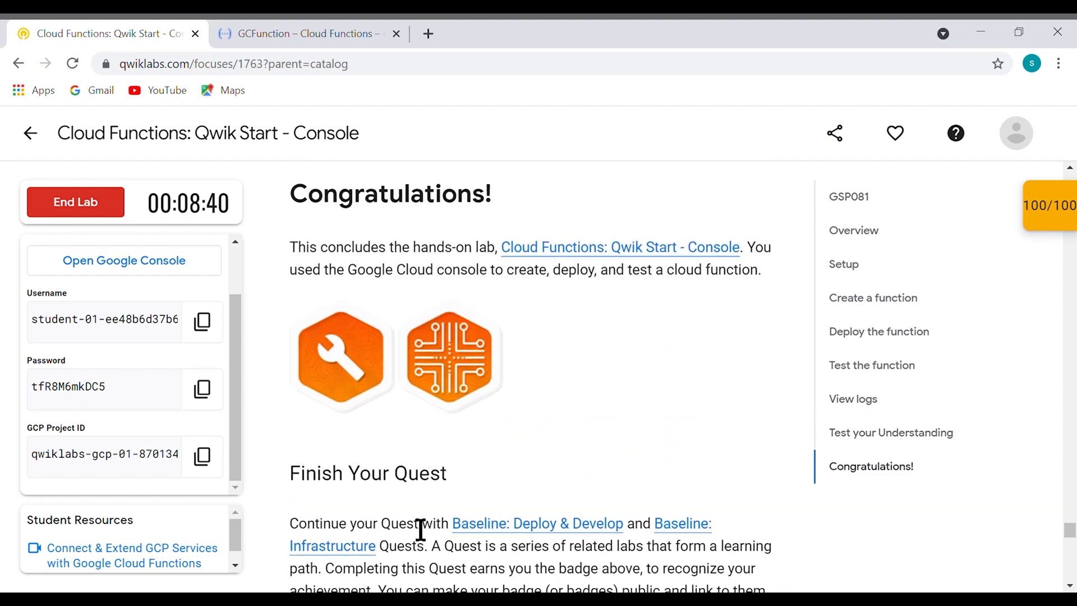
click(85, 212)
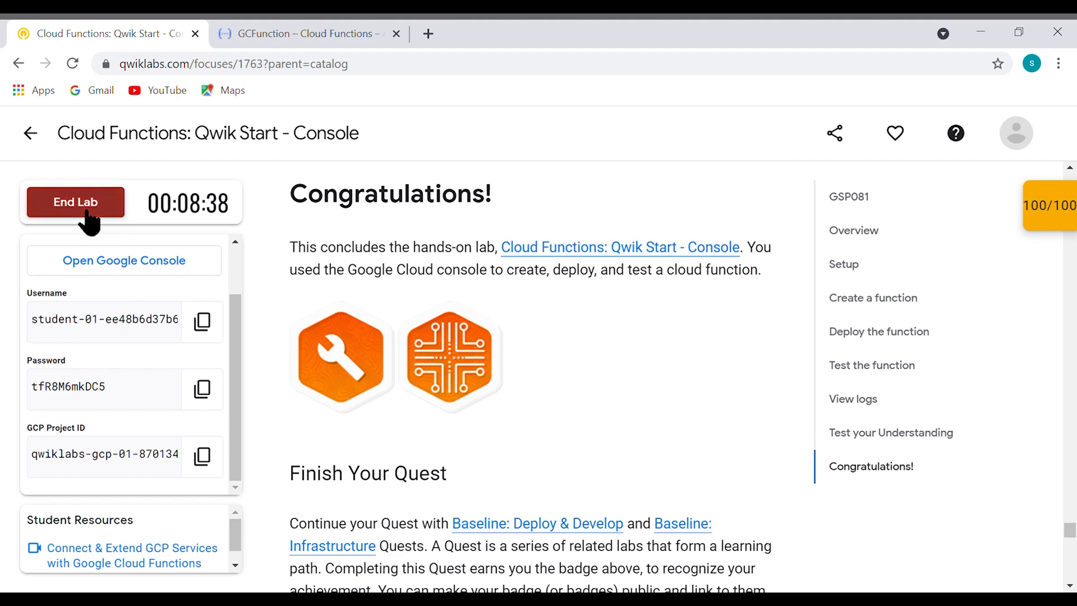
click(623, 212)
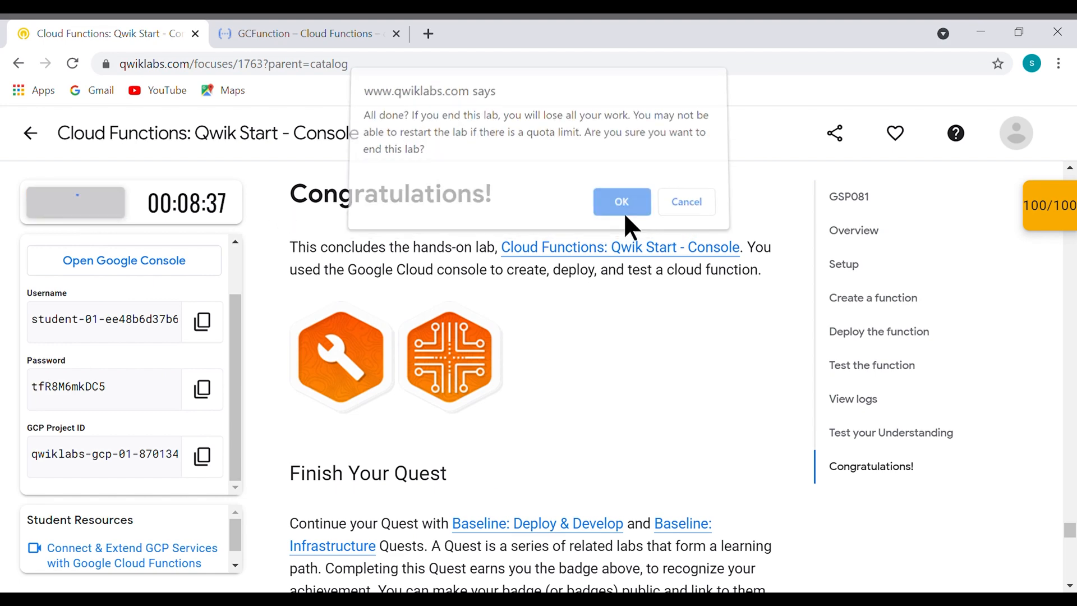